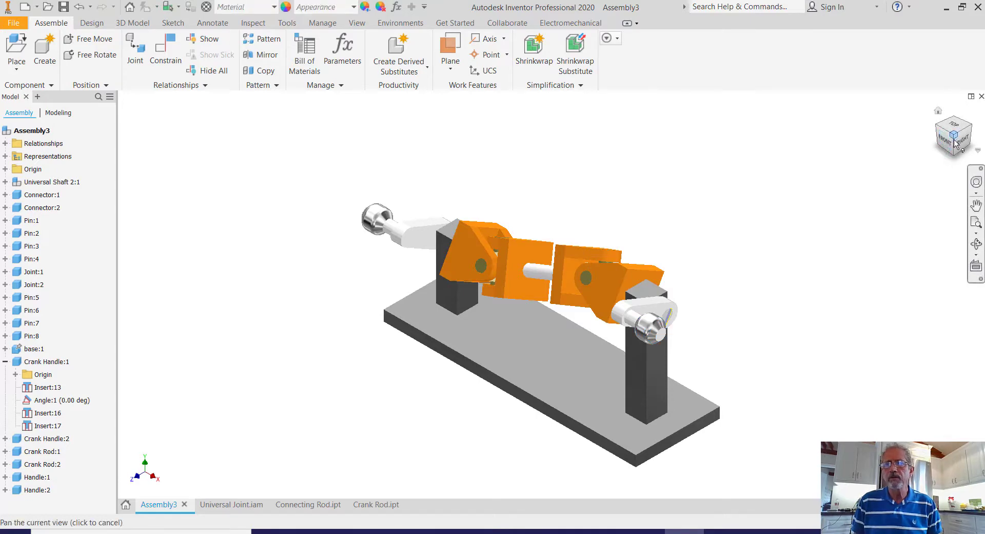
# Turn the crank by its handle knob with the assembly viewed from above, and return to the home view.
pyautogui.moveTo(954, 140); pyautogui.dragTo(963, 169)
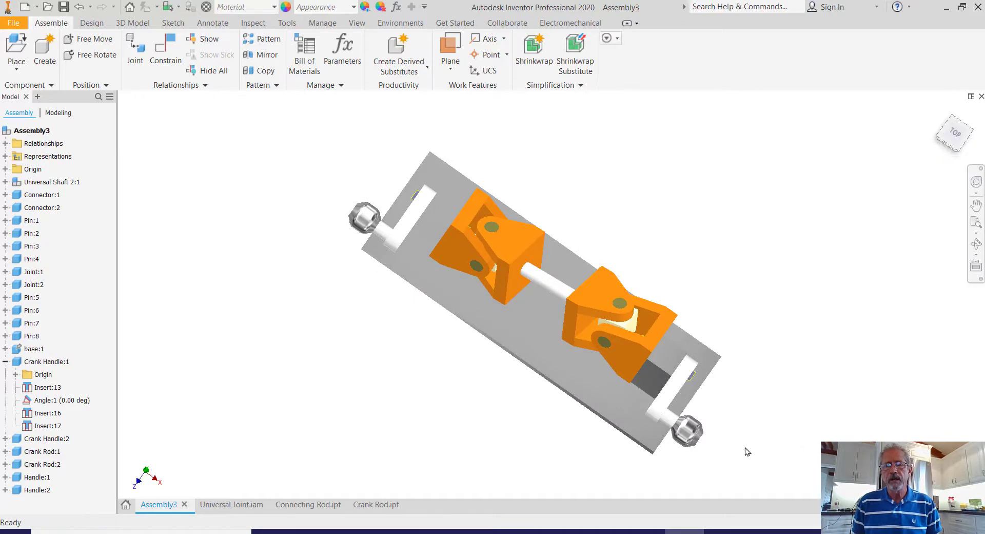
pyautogui.moveTo(691, 432)
pyautogui.mouseDown()
pyautogui.moveTo(715, 395)
pyautogui.moveTo(697, 425)
pyautogui.mouseUp()
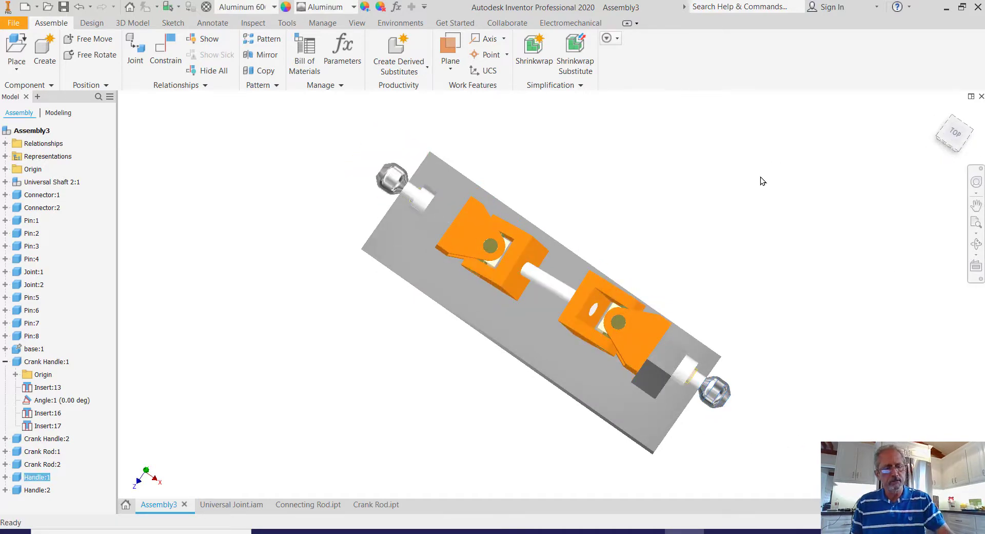
pyautogui.click(882, 168)
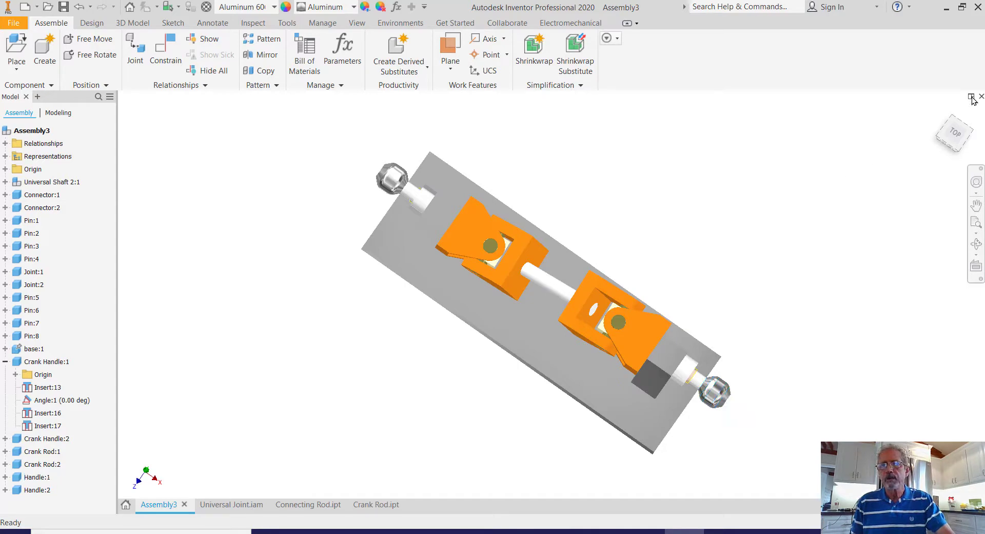
pyautogui.click(938, 111)
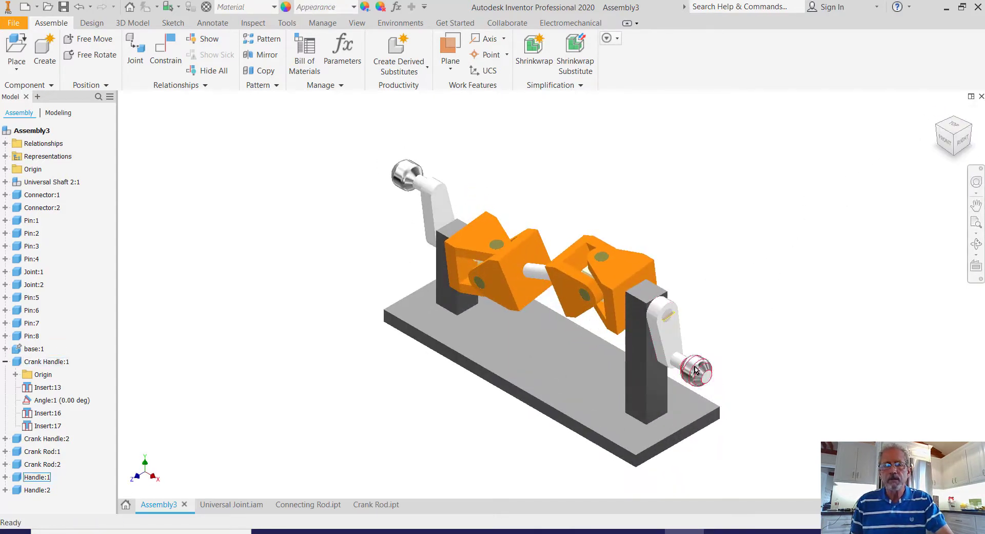
# Rotate the front crank around its post by its handle knob to check how the linked universal joints move.
pyautogui.moveTo(696, 368); pyautogui.dragTo(705, 288)
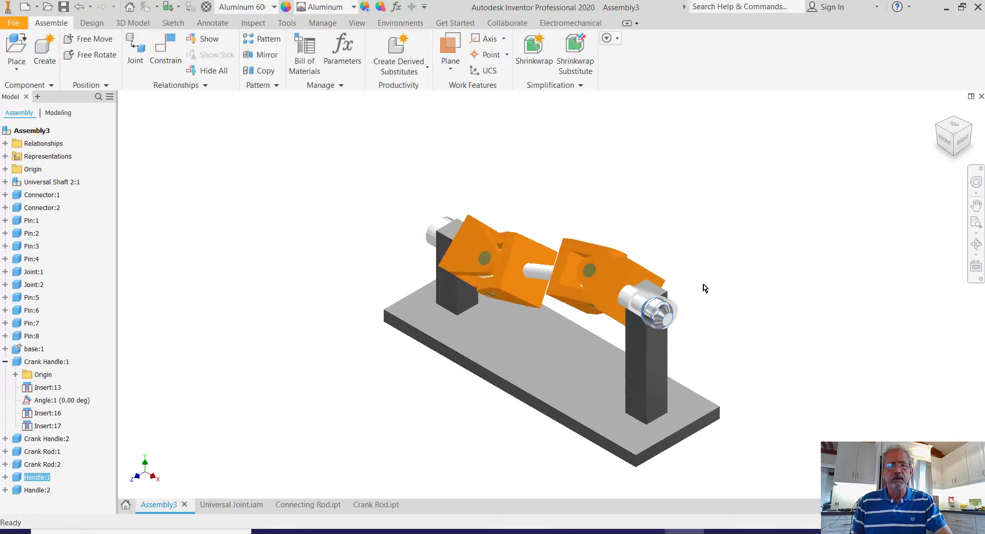
pyautogui.click(904, 143)
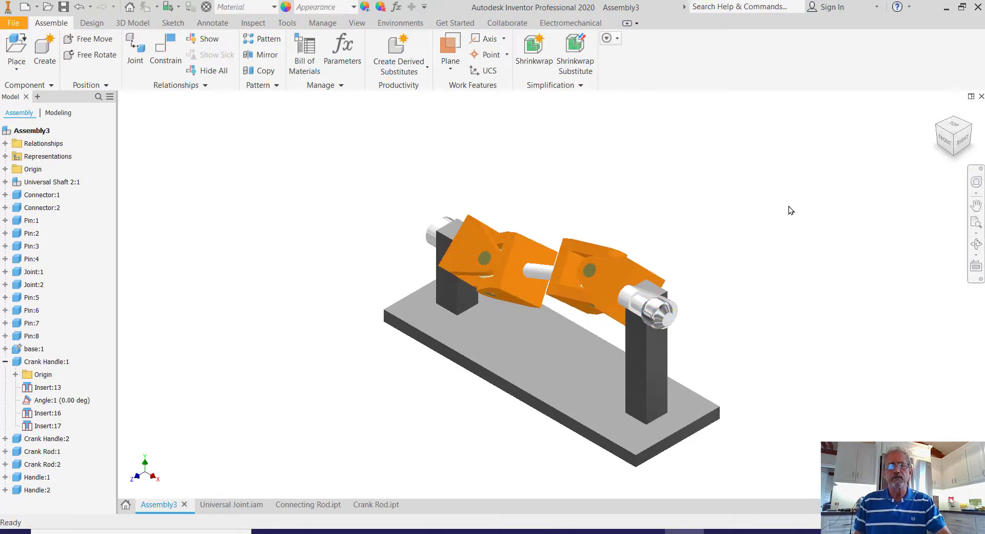
pyautogui.moveTo(660, 313); pyautogui.dragTo(710, 355)
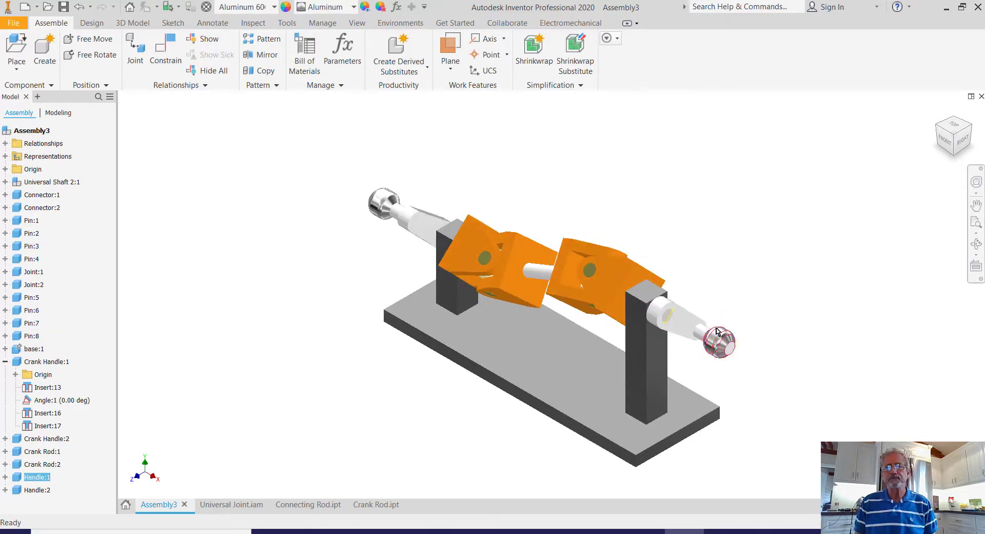
pyautogui.moveTo(721, 342)
pyautogui.mouseDown()
pyautogui.moveTo(681, 362)
pyautogui.moveTo(716, 353)
pyautogui.mouseUp()
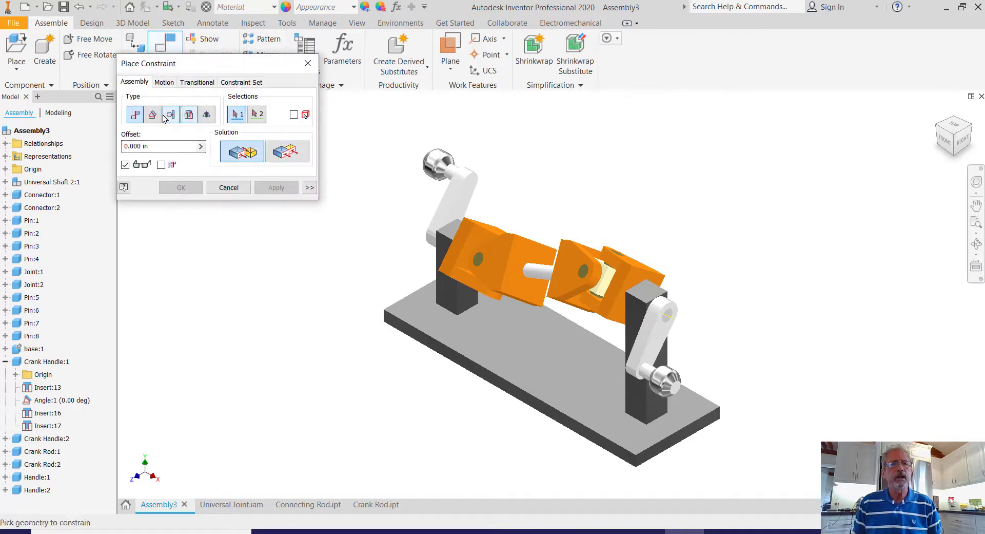
pyautogui.click(153, 115)
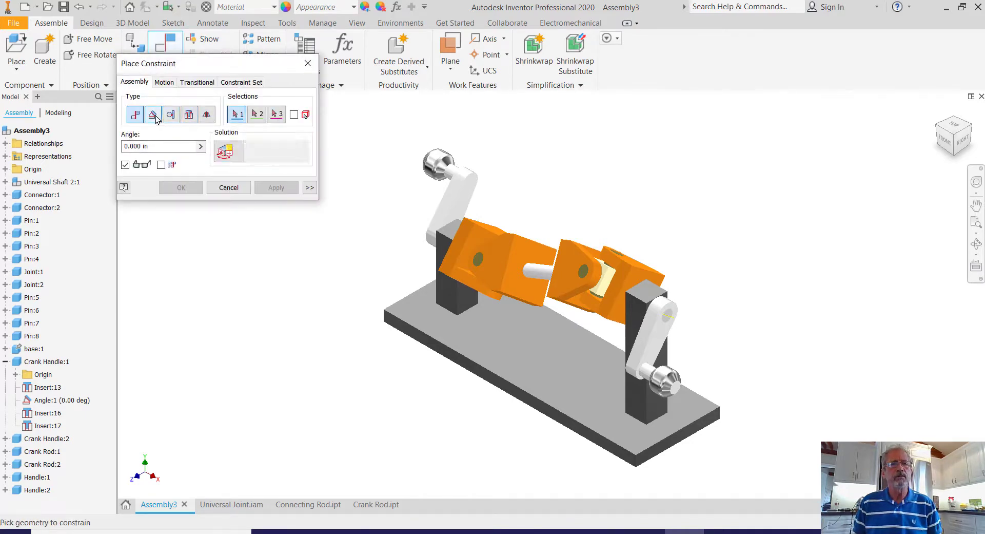
pyautogui.click(234, 157)
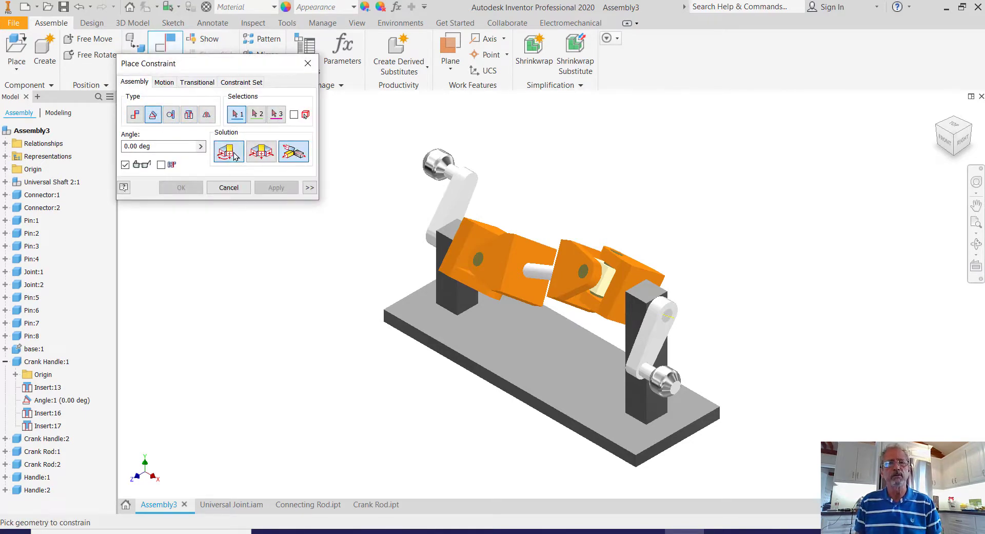
pyautogui.click(632, 325)
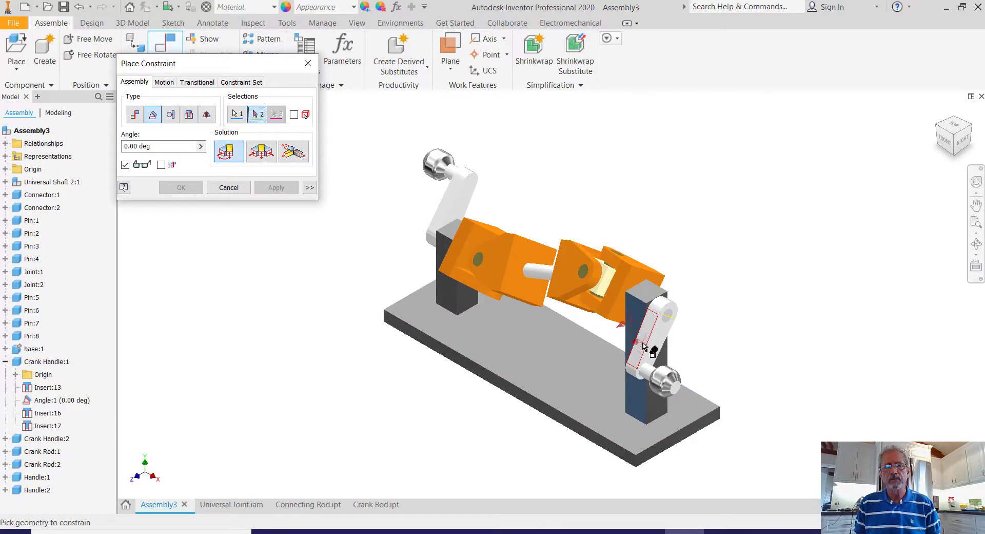
pyautogui.click(643, 346)
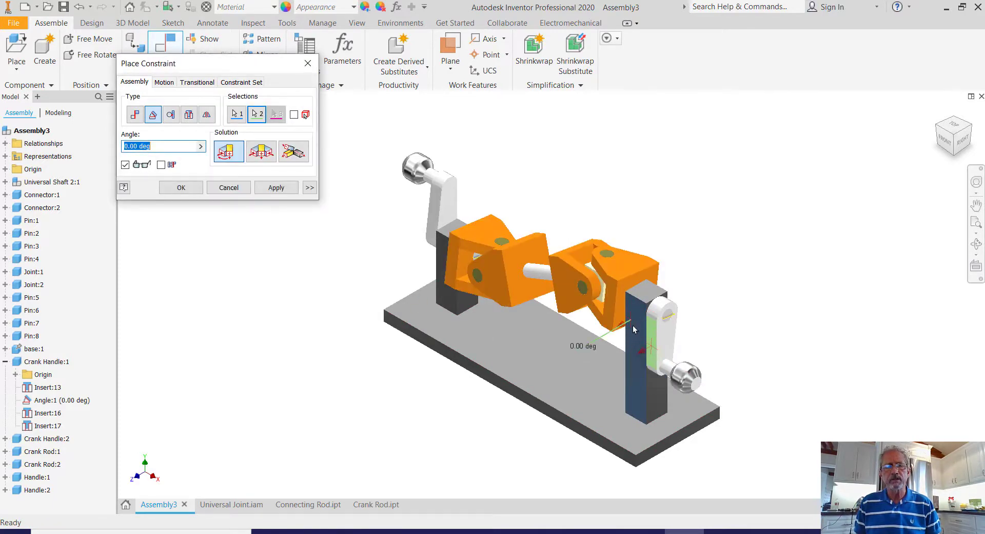
pyautogui.click(226, 189)
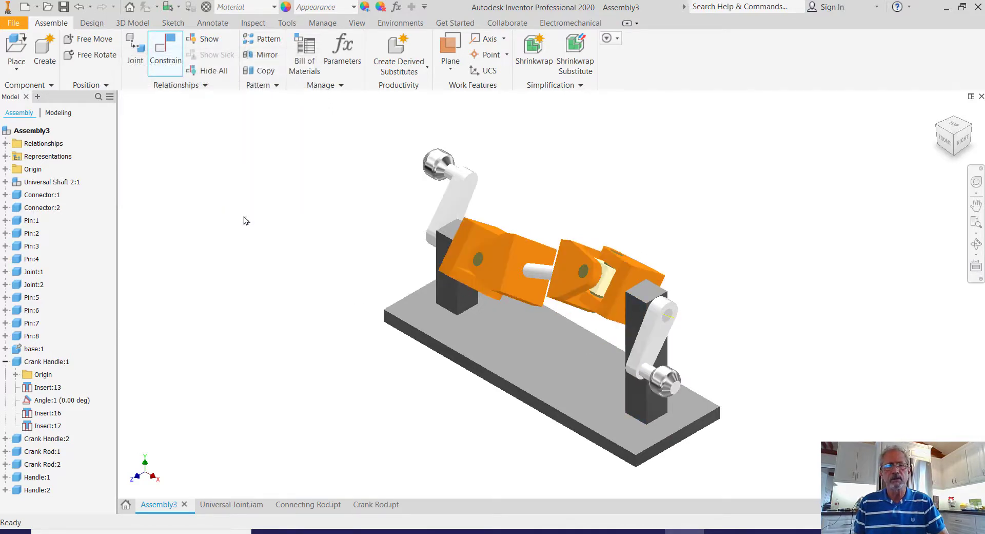
# Apply a directed angle constraint of 0 deg between the front post's side face and the side face of Crank Handle:1.
pyautogui.click(169, 49)
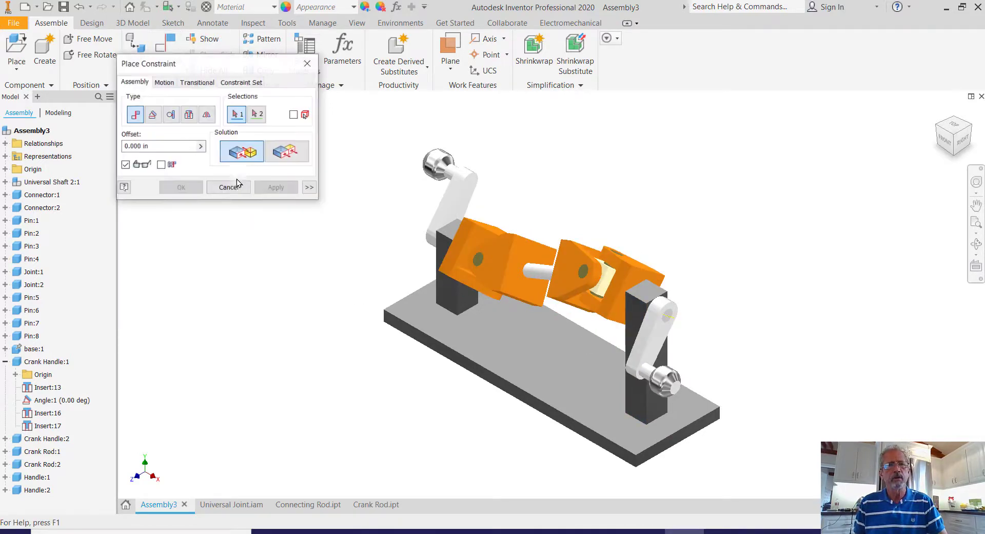
pyautogui.click(153, 116)
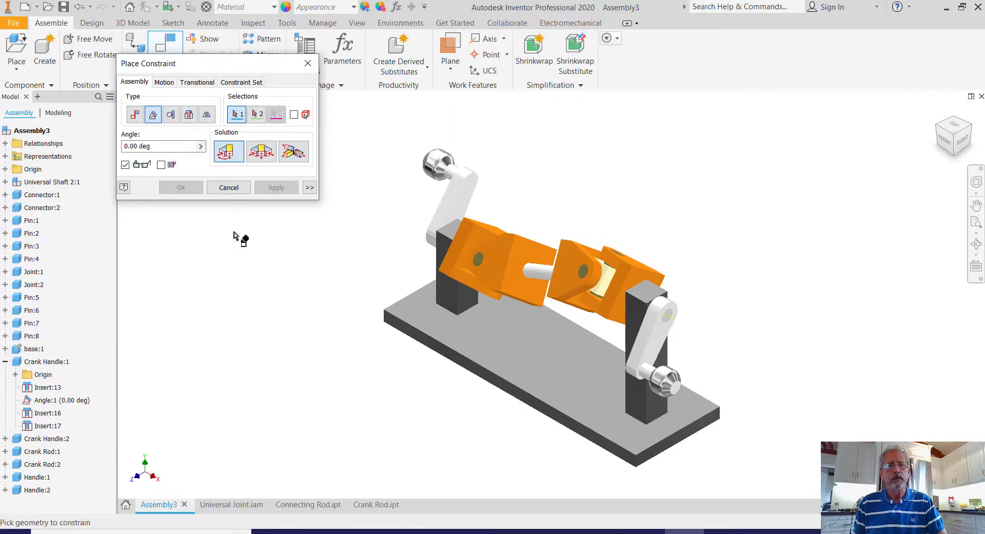
pyautogui.click(630, 329)
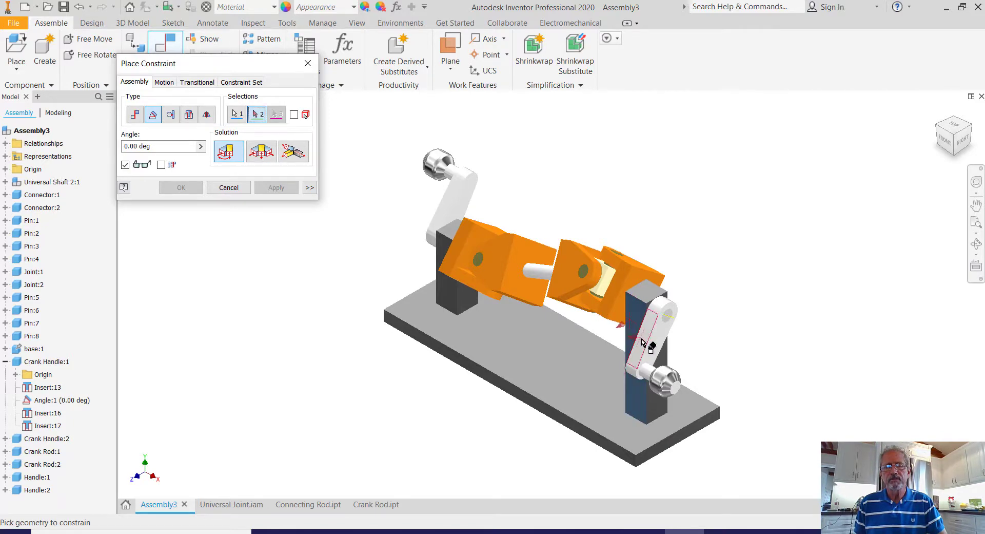
pyautogui.scroll(2, 641, 341)
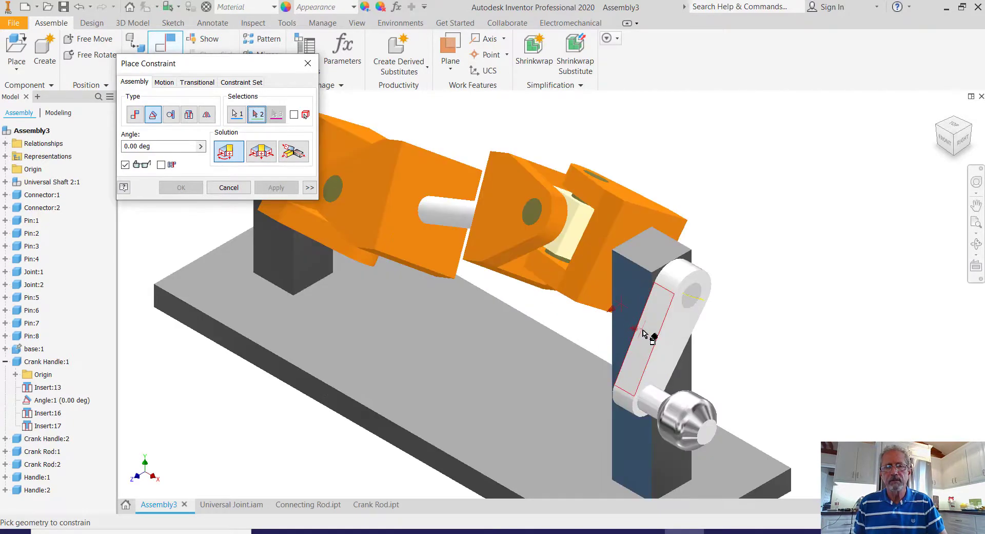
pyautogui.click(643, 333)
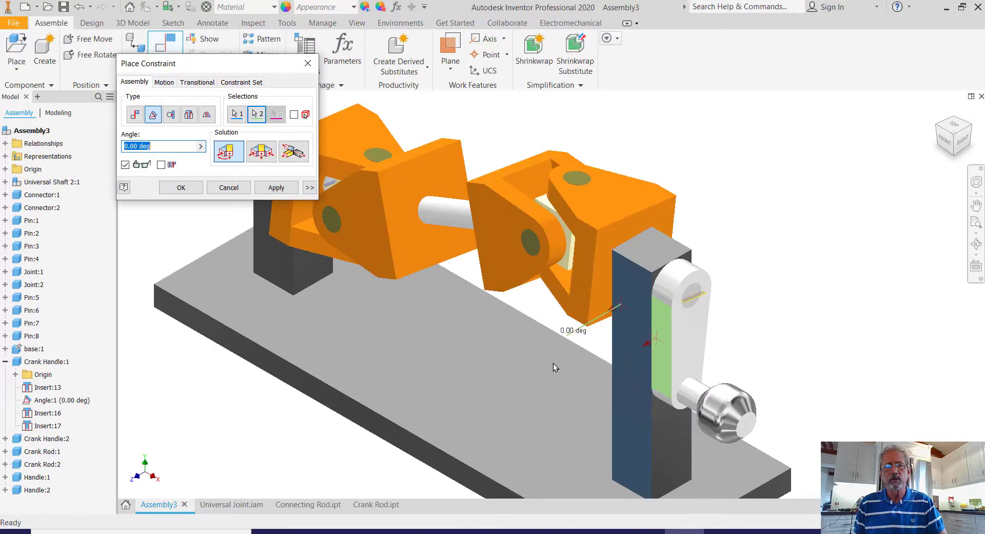
pyautogui.scroll(-2, 517, 352)
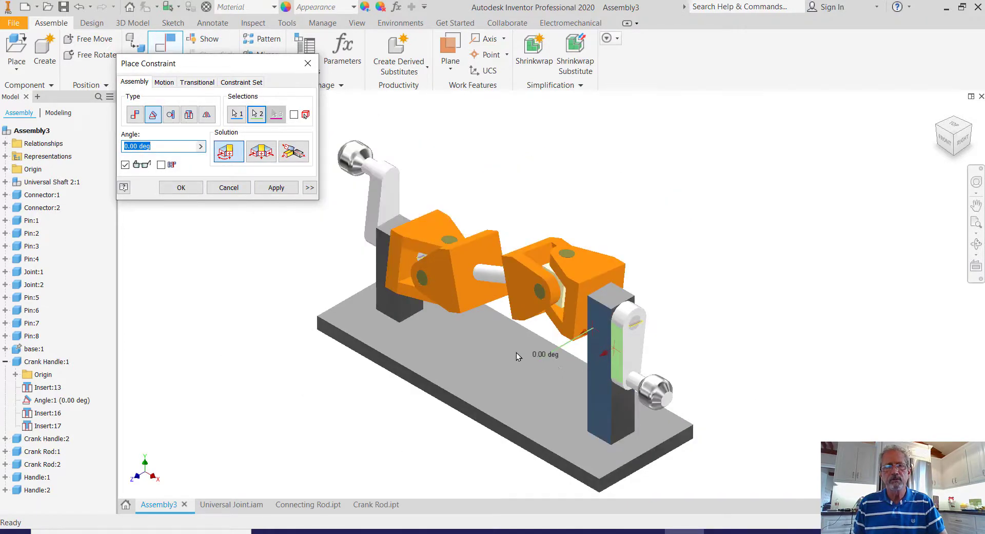
pyautogui.click(270, 187)
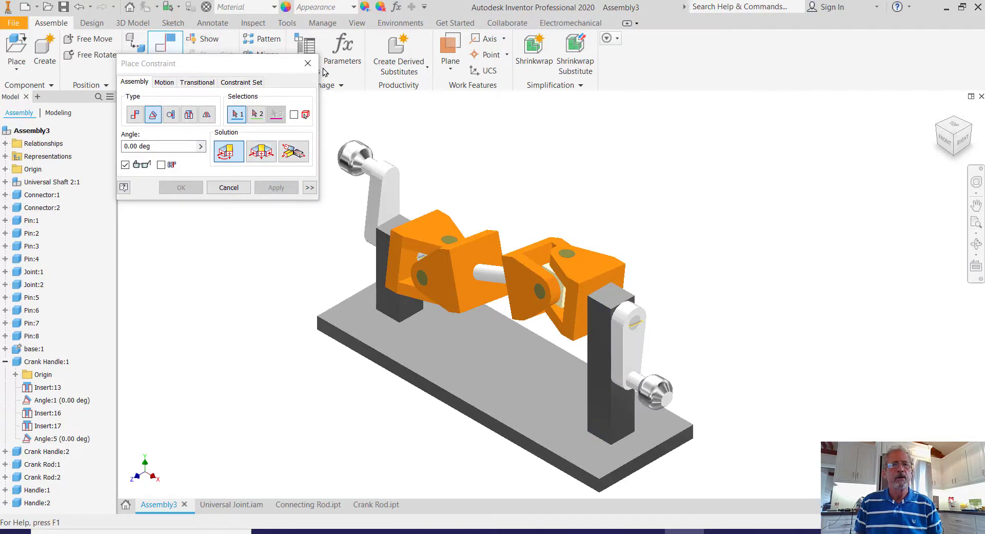
pyautogui.click(308, 63)
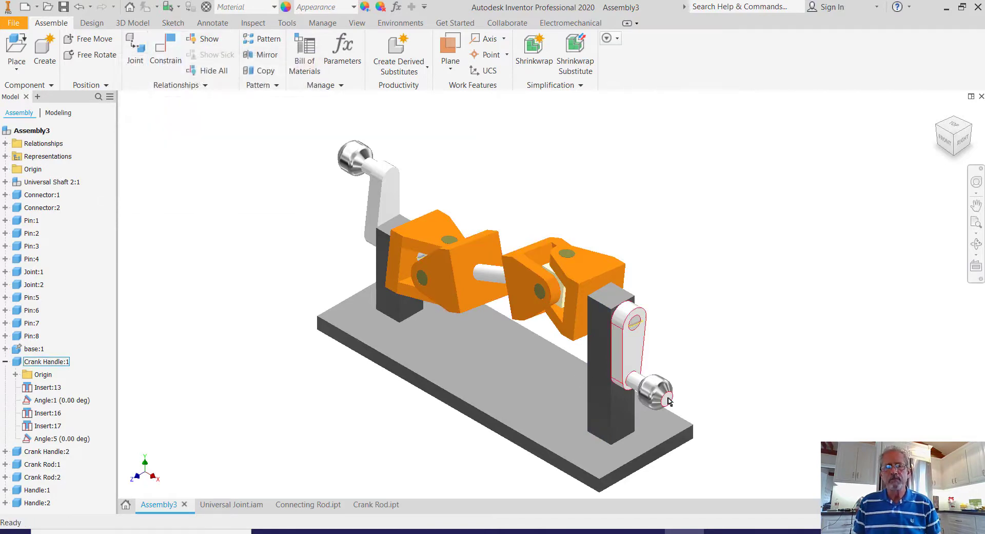
# Try to turn the constrained front crank by hand, and examine the constraints listed under Crank Handle:1 and Crank Handle:2.
pyautogui.moveTo(670, 402)
pyautogui.mouseDown()
pyautogui.moveTo(677, 391)
pyautogui.moveTo(675, 400)
pyautogui.moveTo(656, 394)
pyautogui.mouseUp()
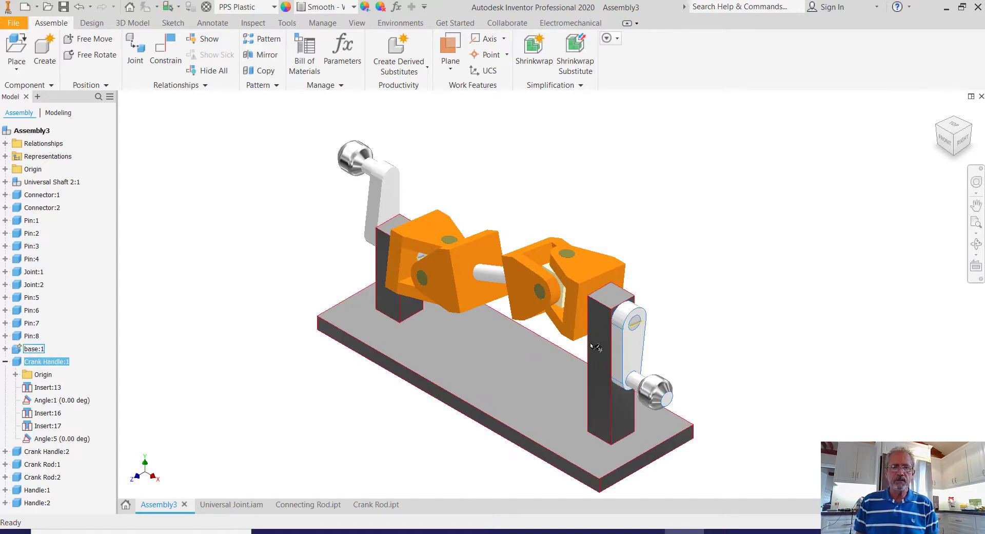
pyautogui.click(620, 353)
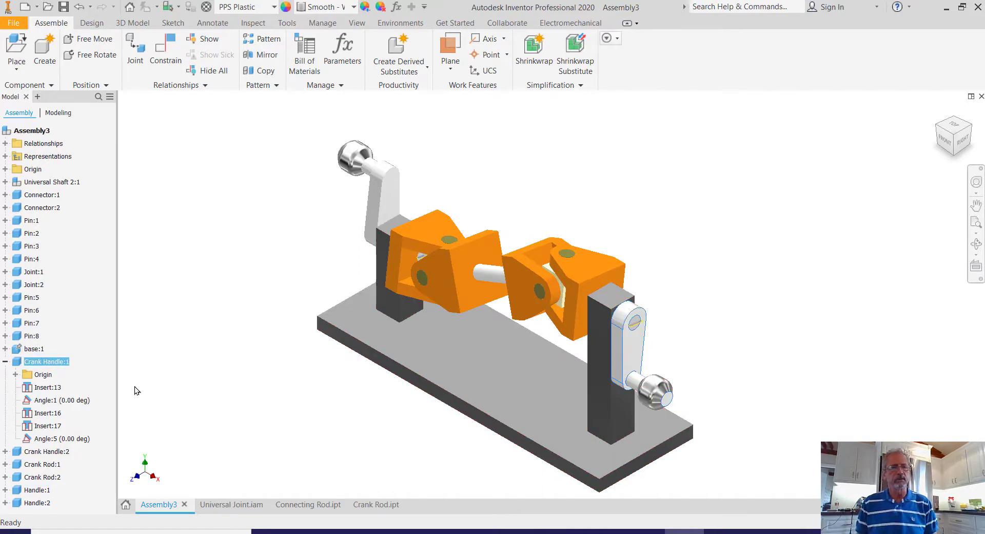
pyautogui.click(5, 361)
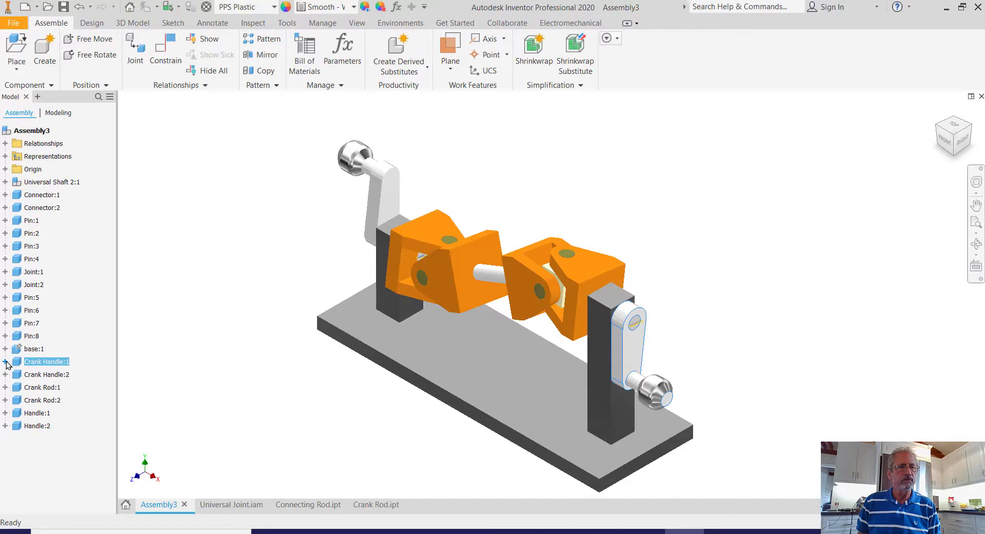
pyautogui.click(5, 362)
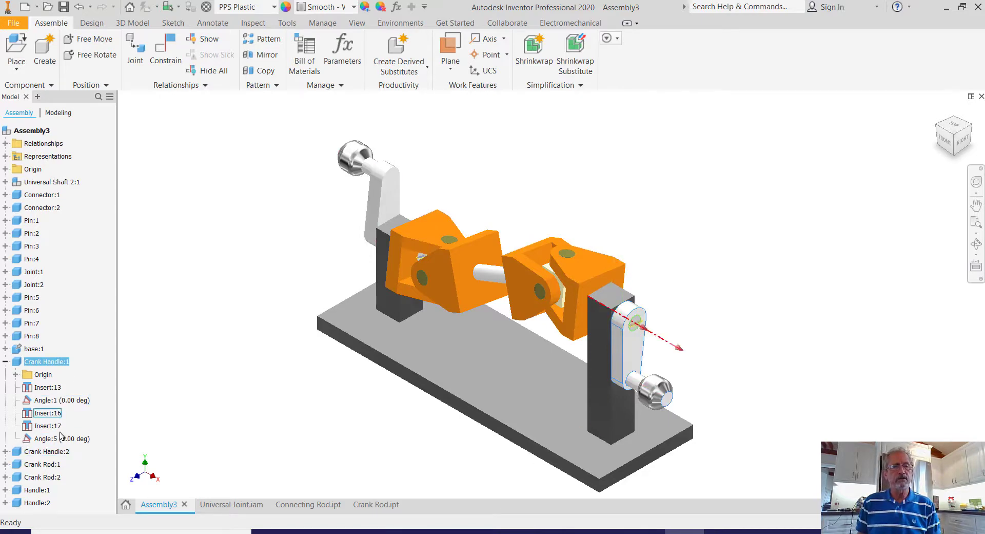
pyautogui.click(5, 451)
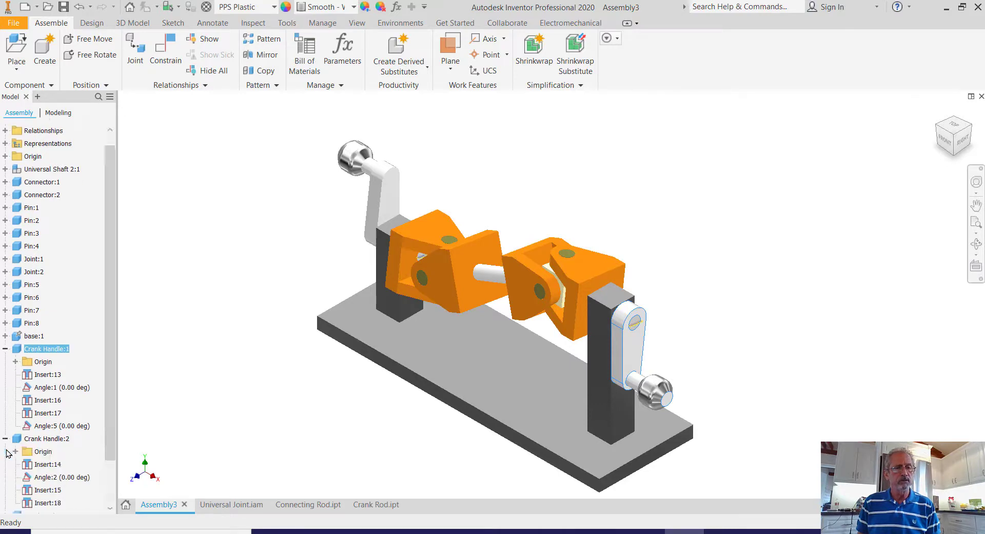
pyautogui.scroll(-1, 61, 458)
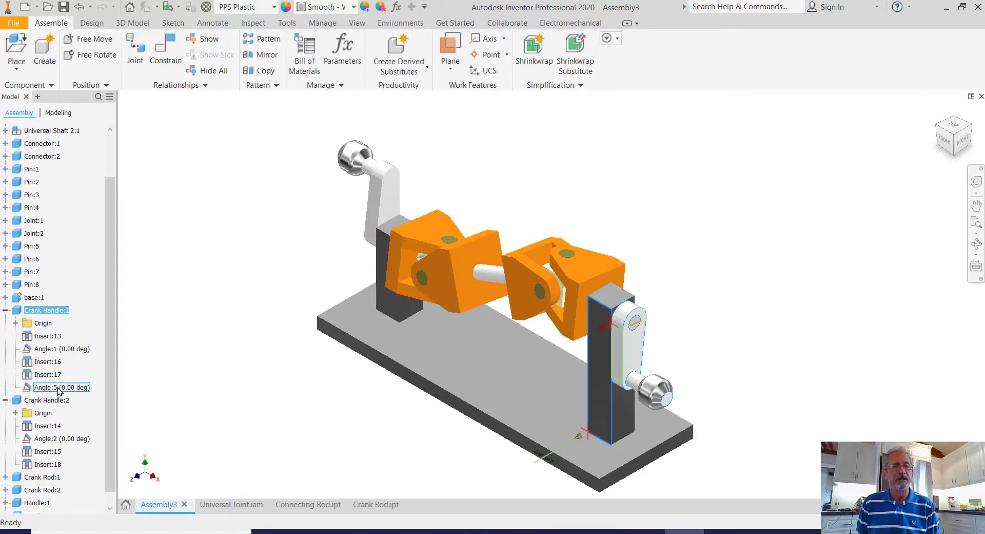
pyautogui.click(5, 400)
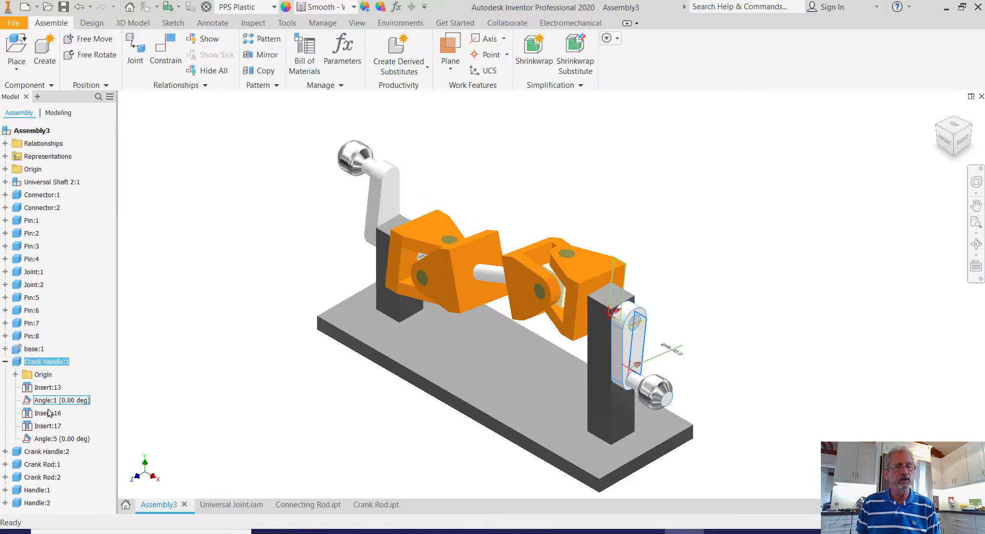
pyautogui.doubleClick(51, 439)
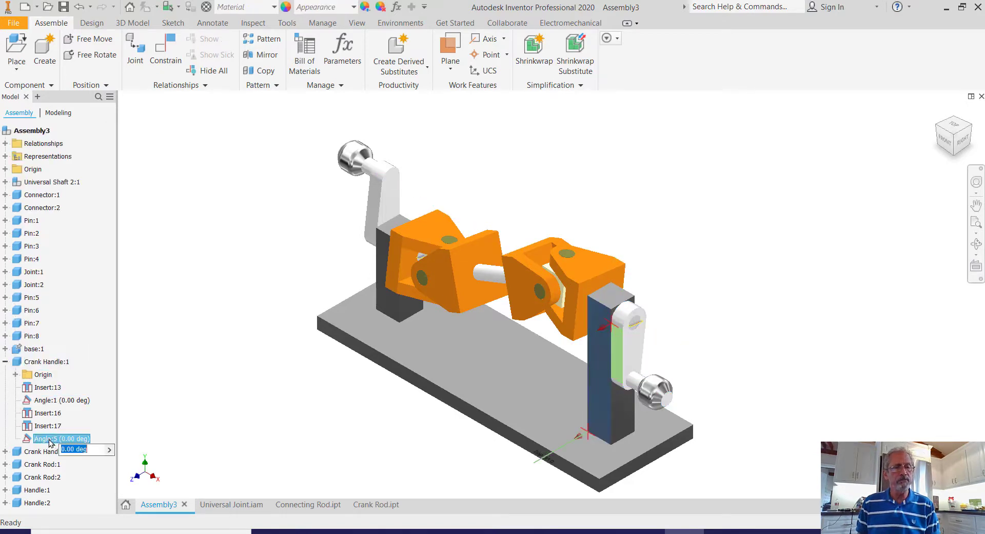
pyautogui.click(124, 420)
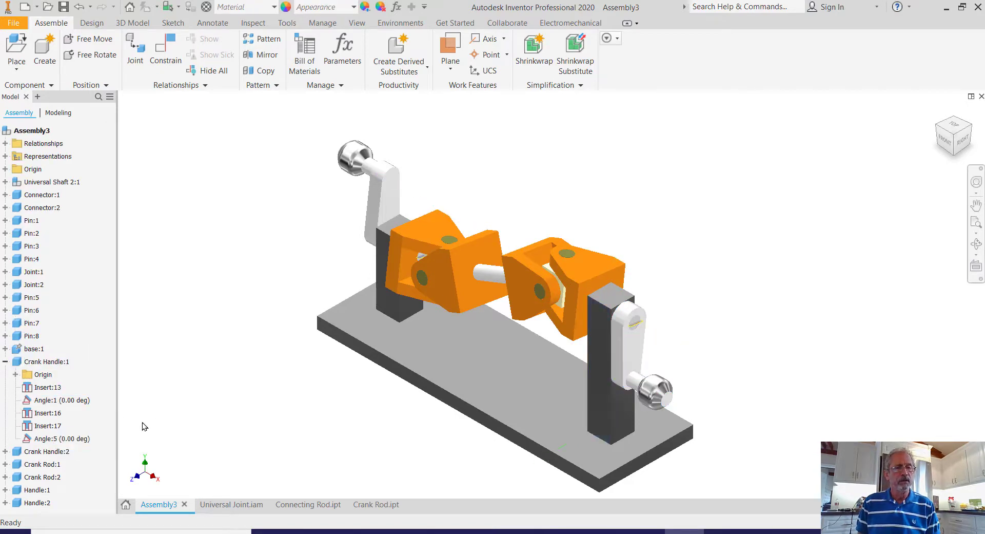
# Set up a Drive for the Angle:5 constraint of Crank Handle:1 with an end value of 10000 deg, and show its additional options.
pyautogui.rightClick(56, 439)
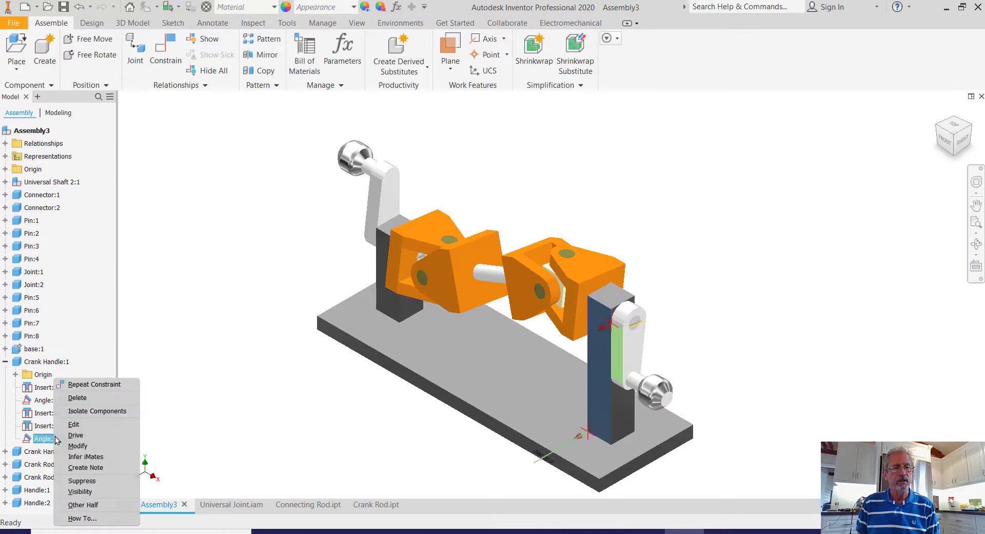
pyautogui.click(95, 435)
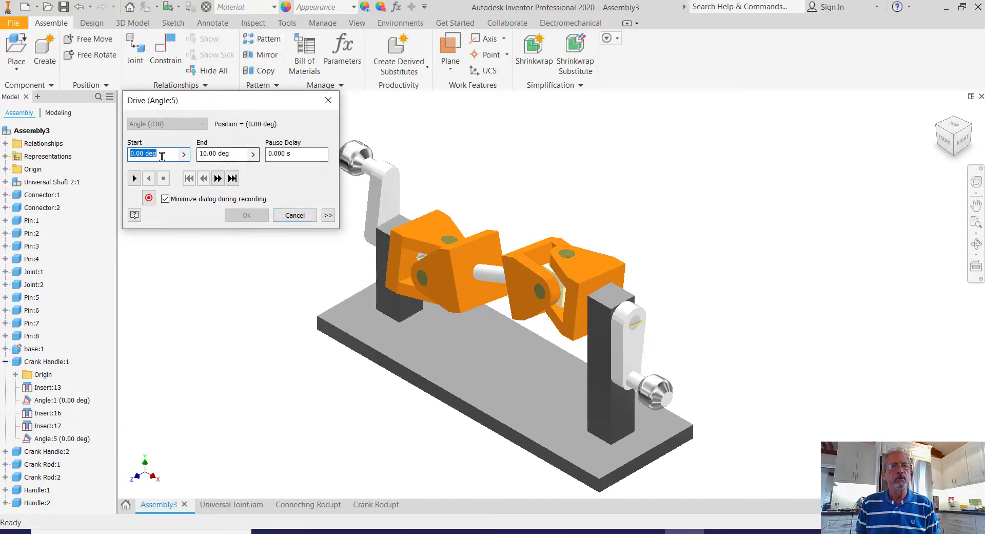
pyautogui.click(203, 153)
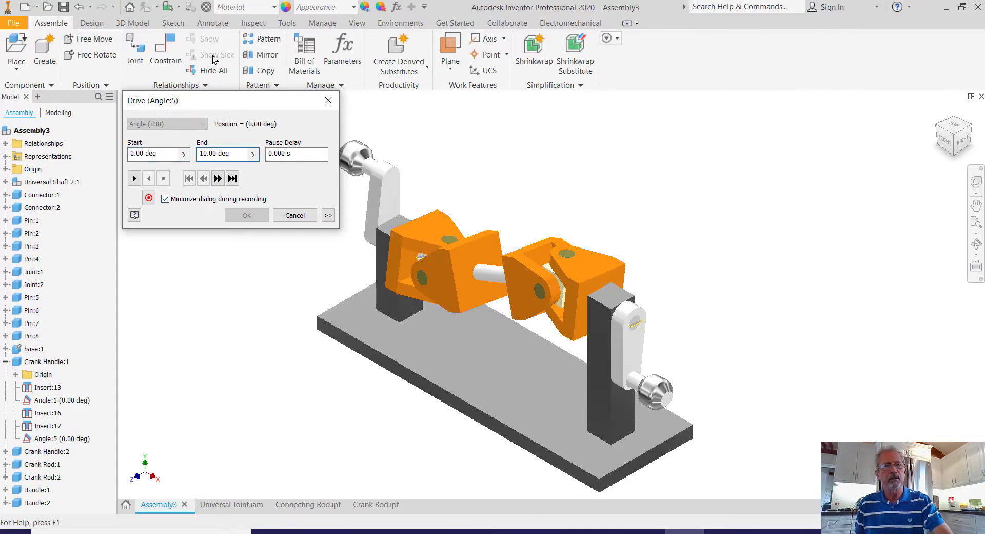
pyautogui.write('000')
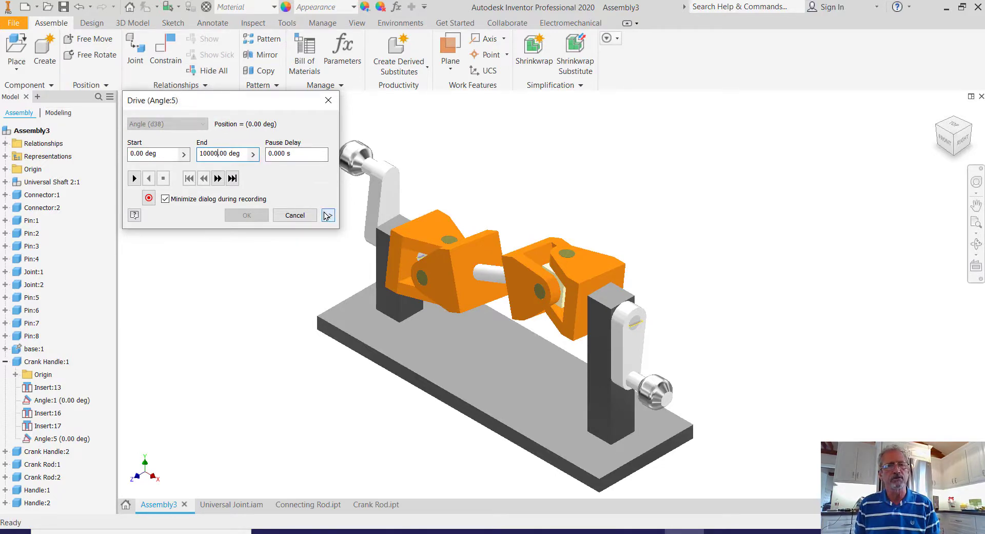
pyautogui.click(327, 215)
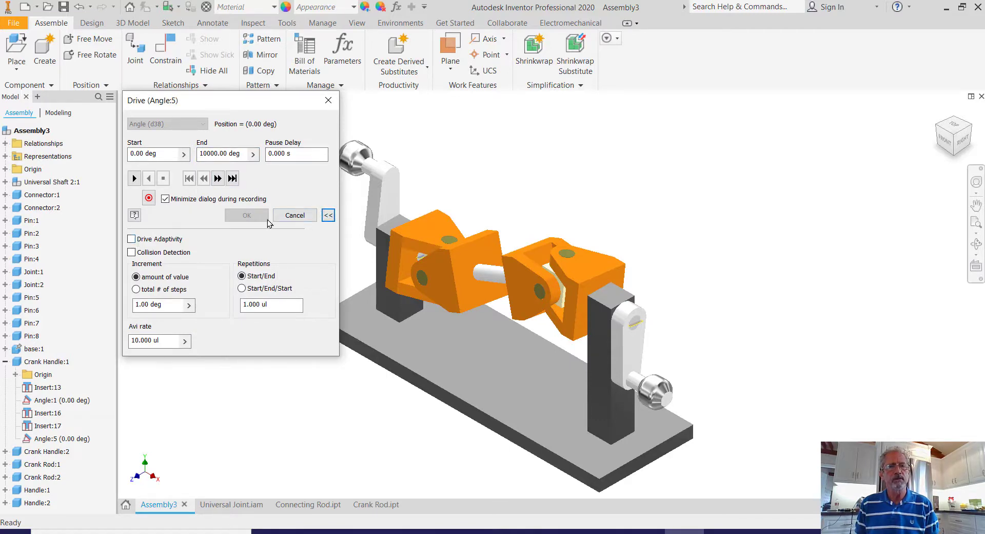
# Set the Angle:5 drive increment to 10 deg, play the drive forward to its end, and keep the dialog clear of the model.
pyautogui.click(328, 215)
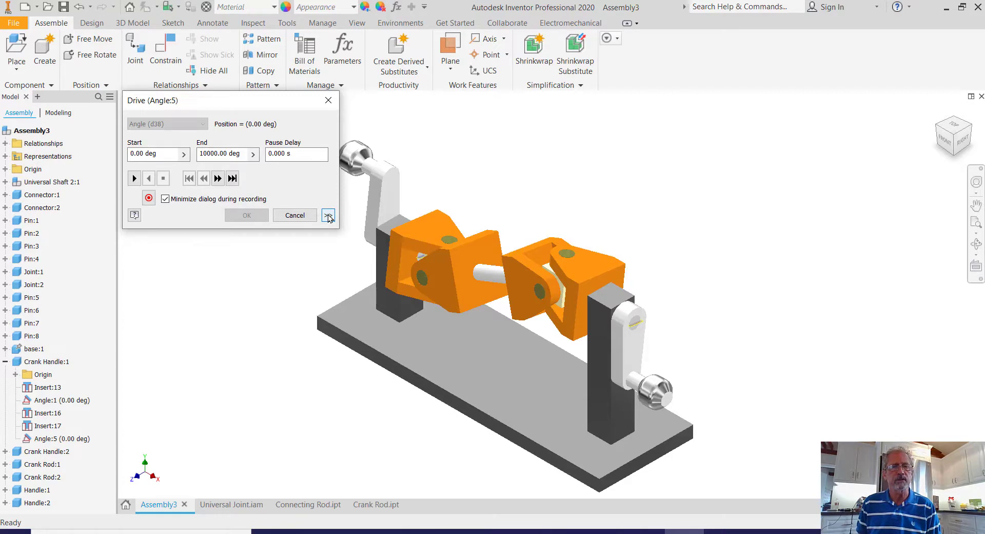
pyautogui.click(328, 215)
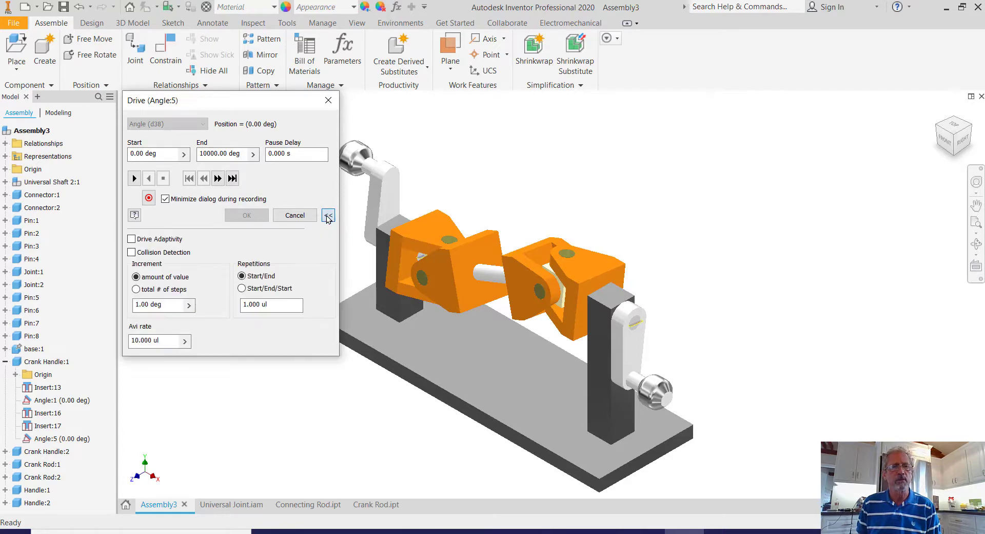
pyautogui.click(138, 305)
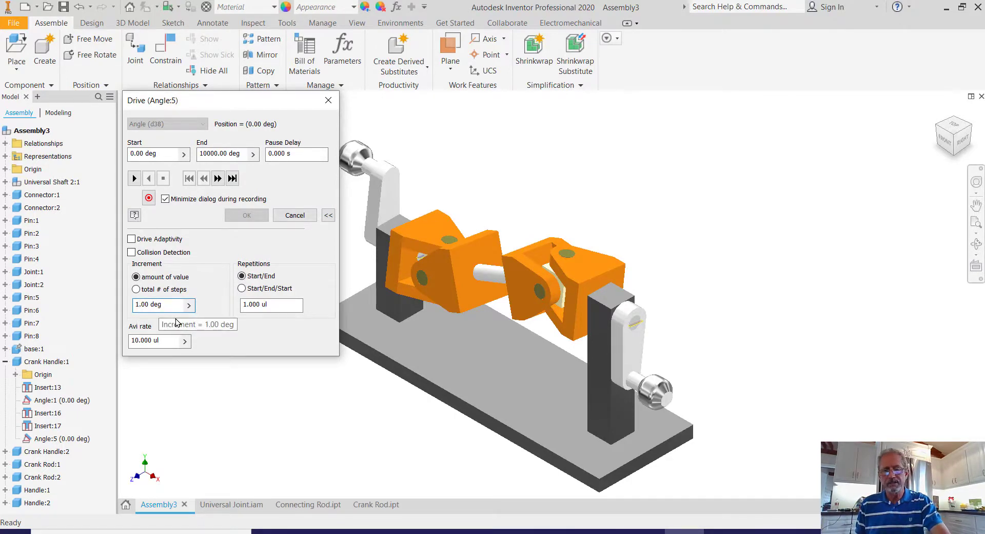
pyautogui.write('0')
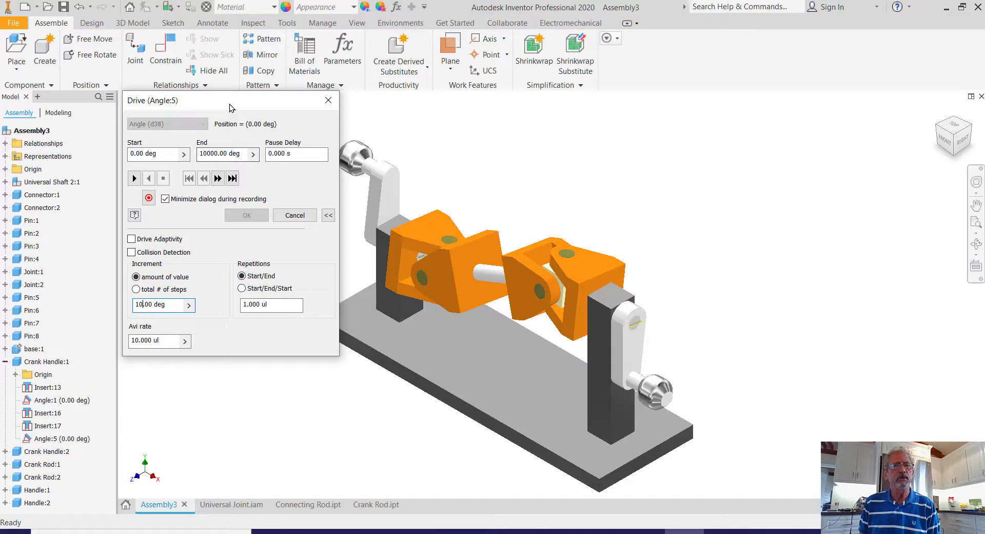
pyautogui.moveTo(230, 107); pyautogui.dragTo(200, 94)
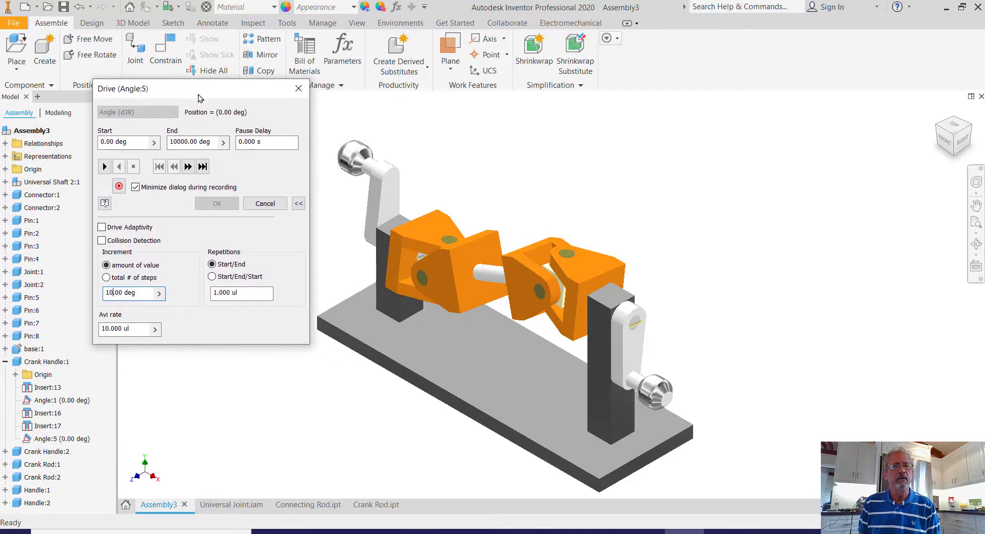
pyautogui.click(105, 166)
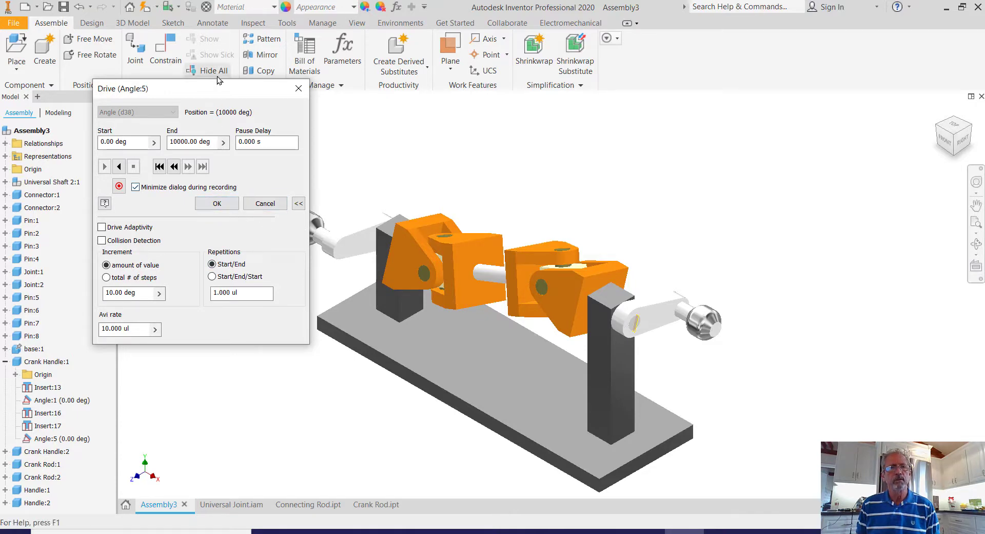
pyautogui.moveTo(195, 93); pyautogui.dragTo(156, 85)
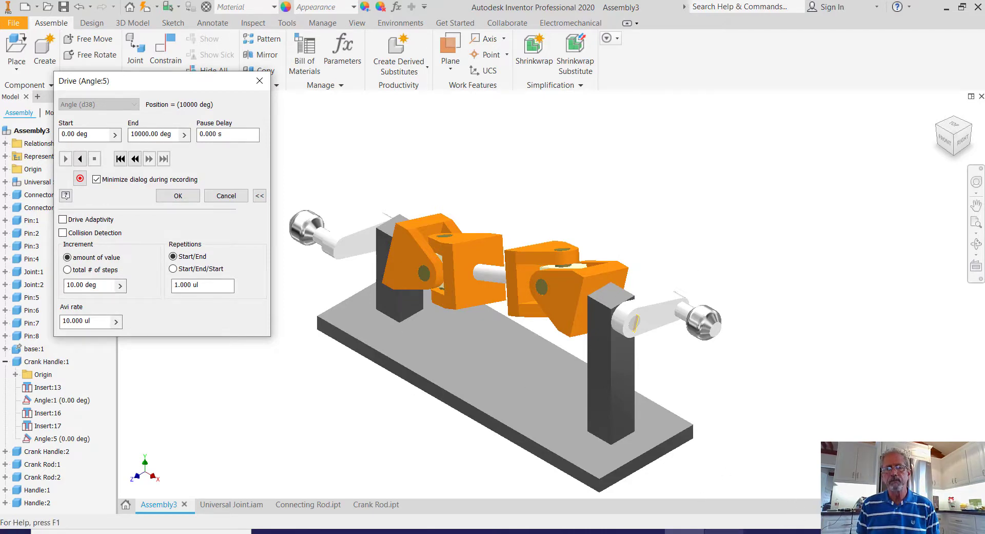
pyautogui.moveTo(737, 530)
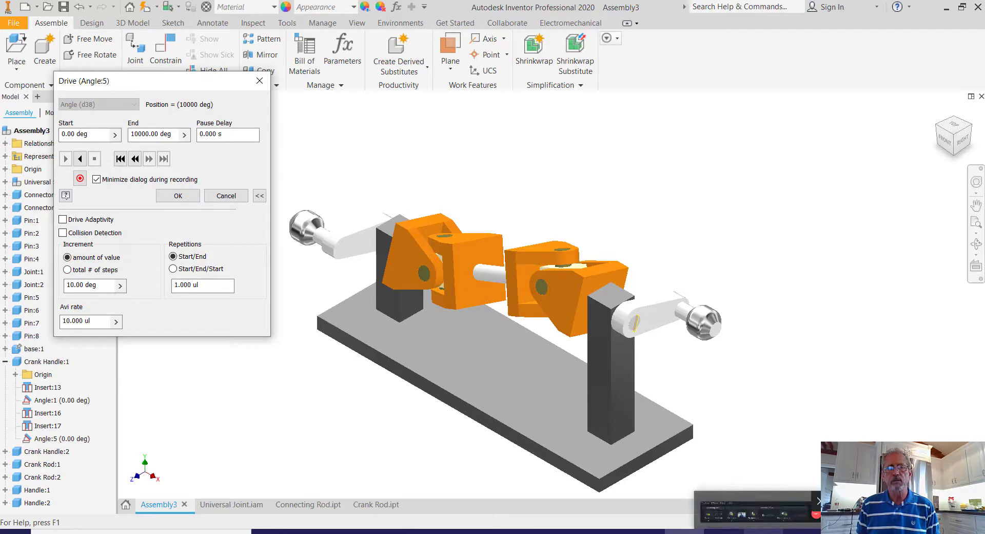
pyautogui.click(760, 528)
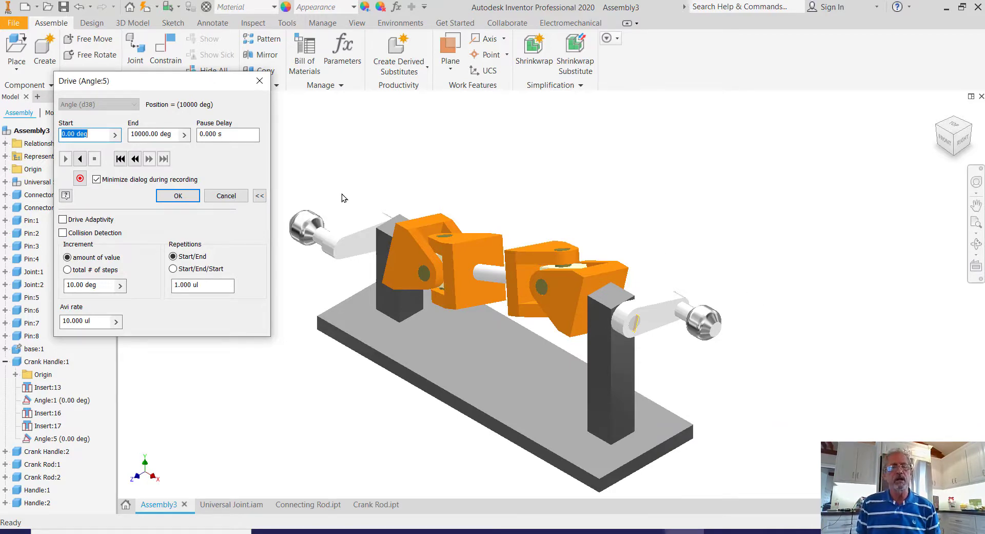
# Start recording the drive to a video file and choose the CAD 1 > Universal Joint > 14_01 folder on the school OneDrive.
pyautogui.click(80, 179)
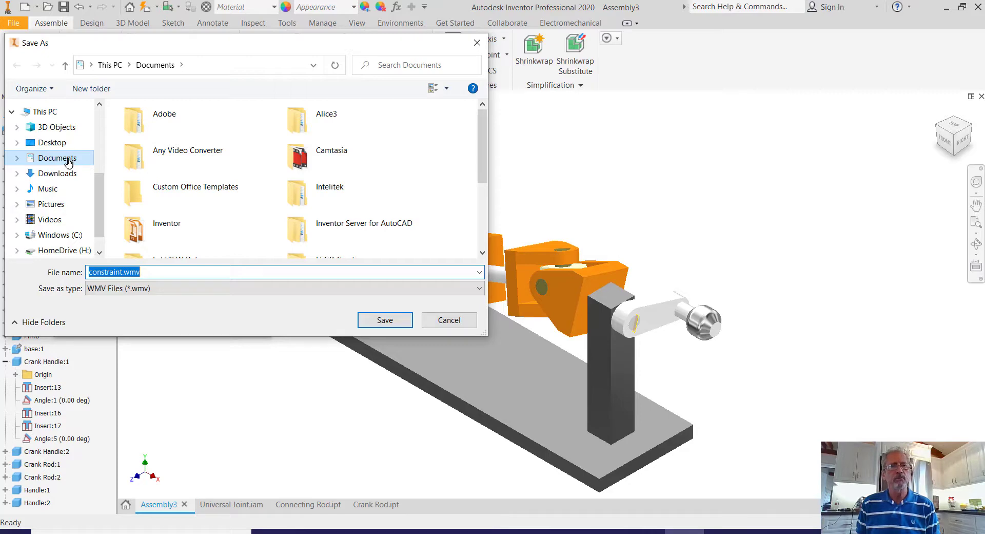
pyautogui.scroll(1, 82, 174)
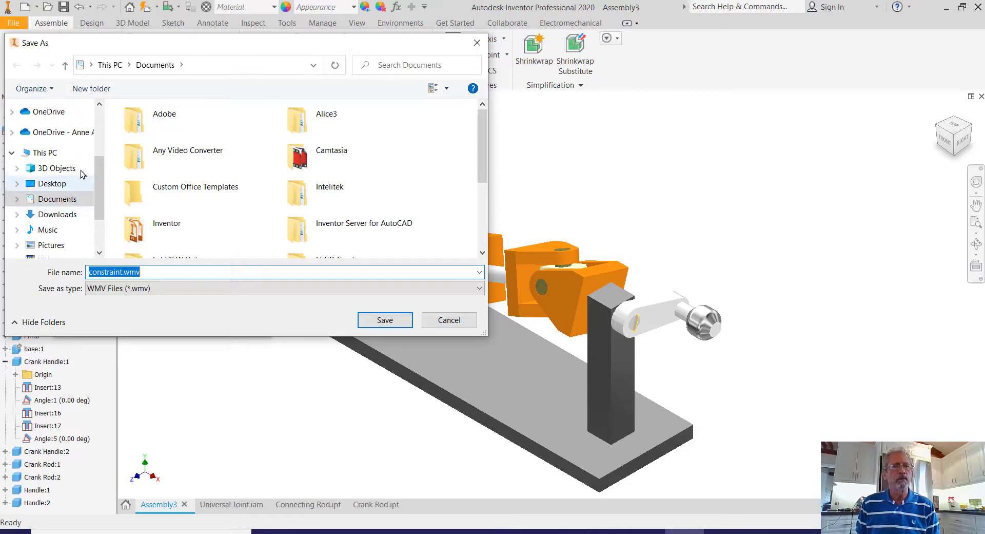
pyautogui.scroll(1, 80, 160)
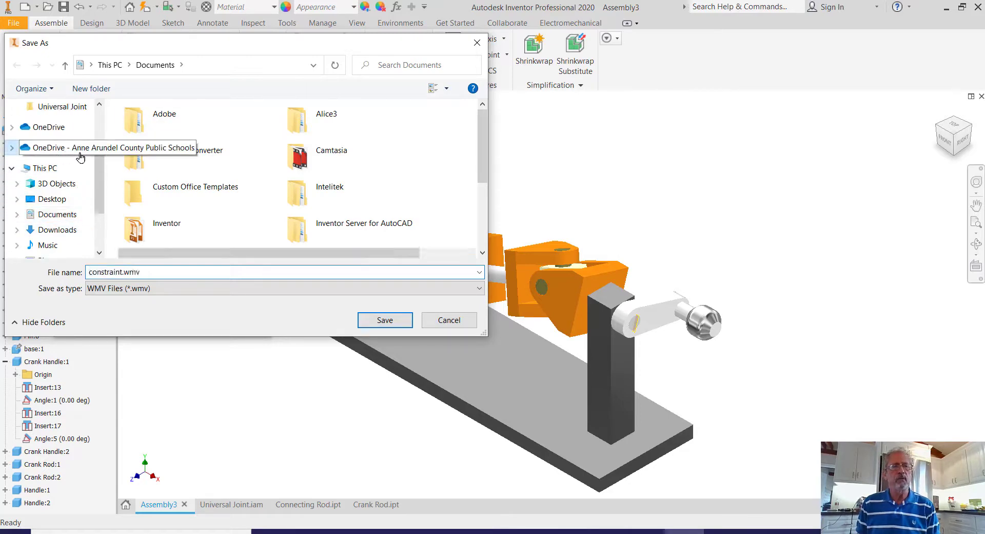
pyautogui.click(81, 154)
pyautogui.doubleClick(156, 167)
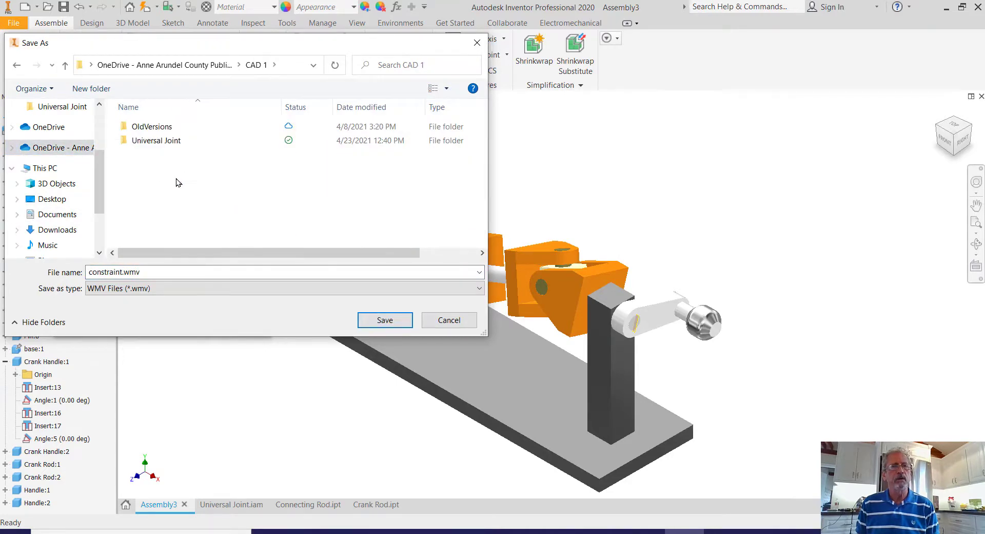
pyautogui.doubleClick(159, 140)
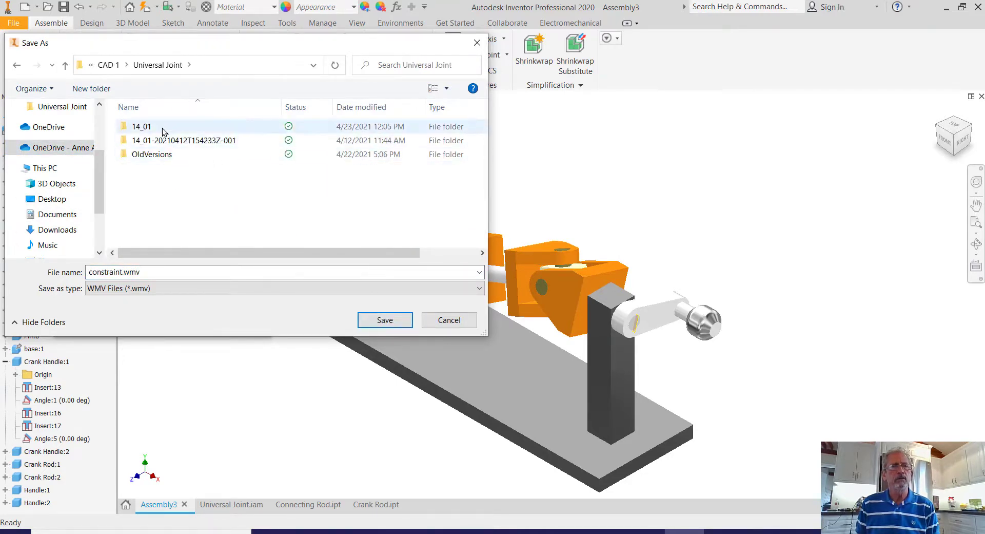
pyautogui.doubleClick(163, 128)
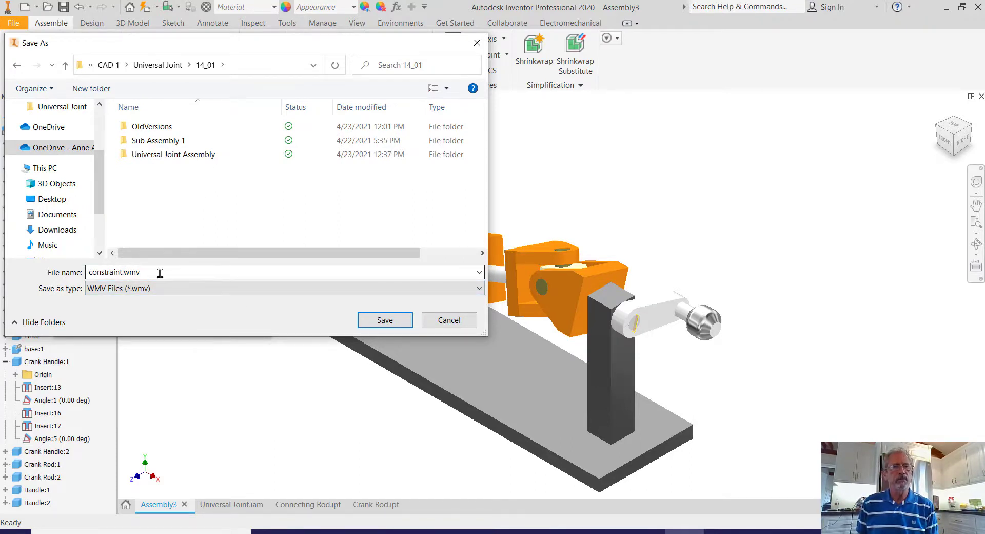
# Save the recording as an AVI file named Universal Joint Animation.
pyautogui.click(421, 291)
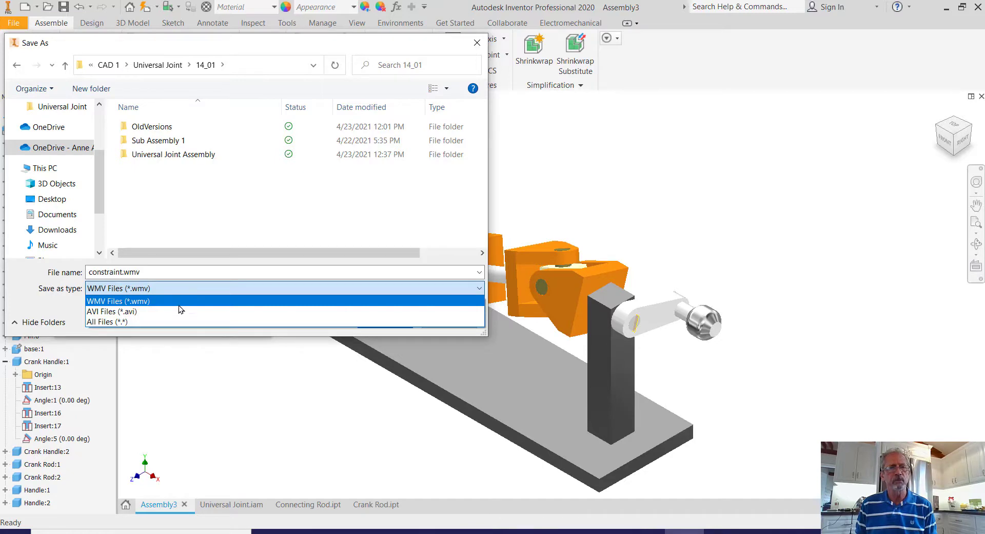
pyautogui.click(164, 312)
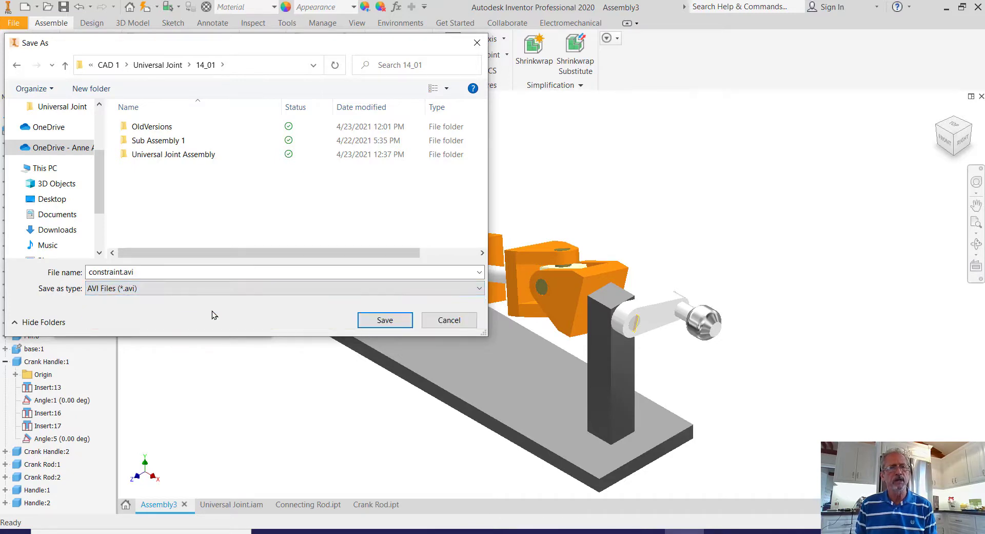
pyautogui.click(147, 269)
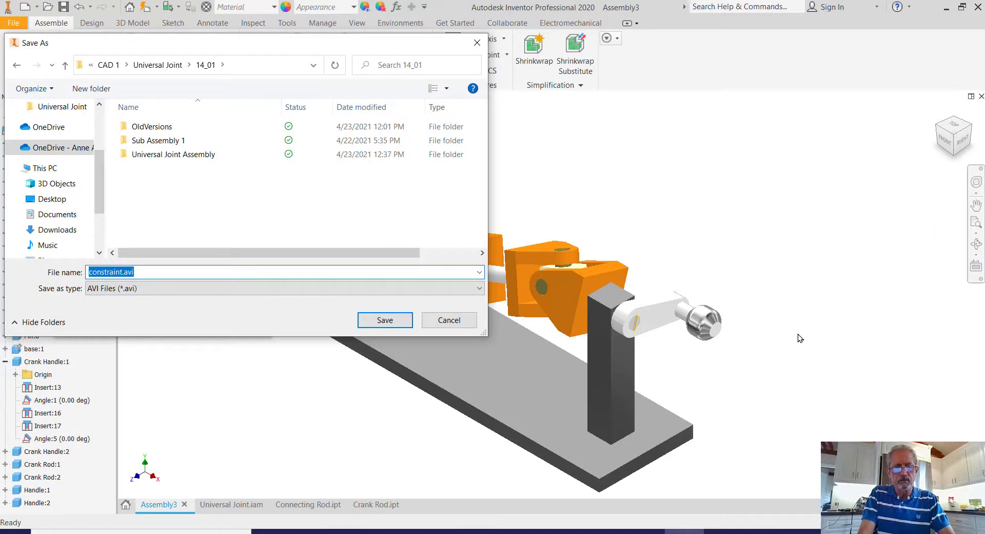
pyautogui.write('Un')
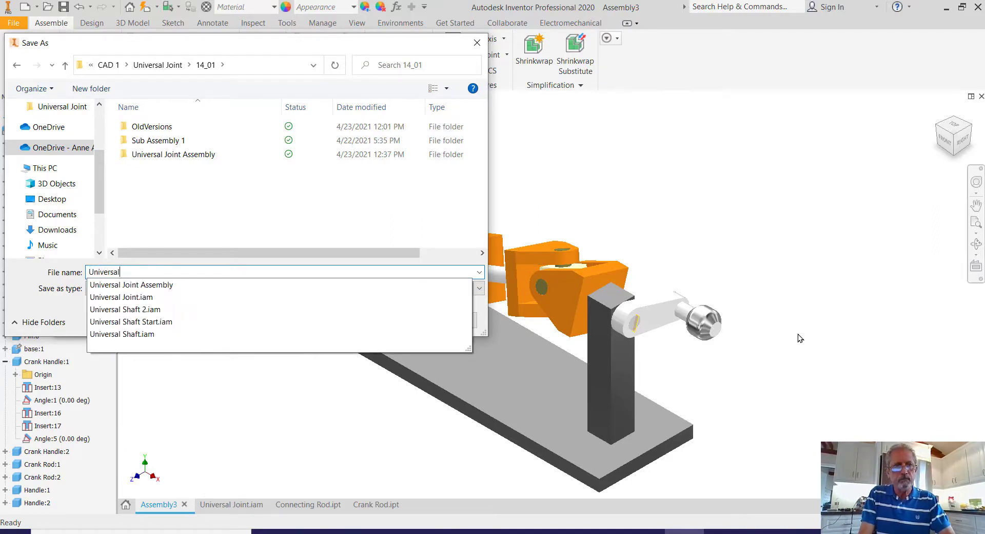
pyautogui.write('iversal ')
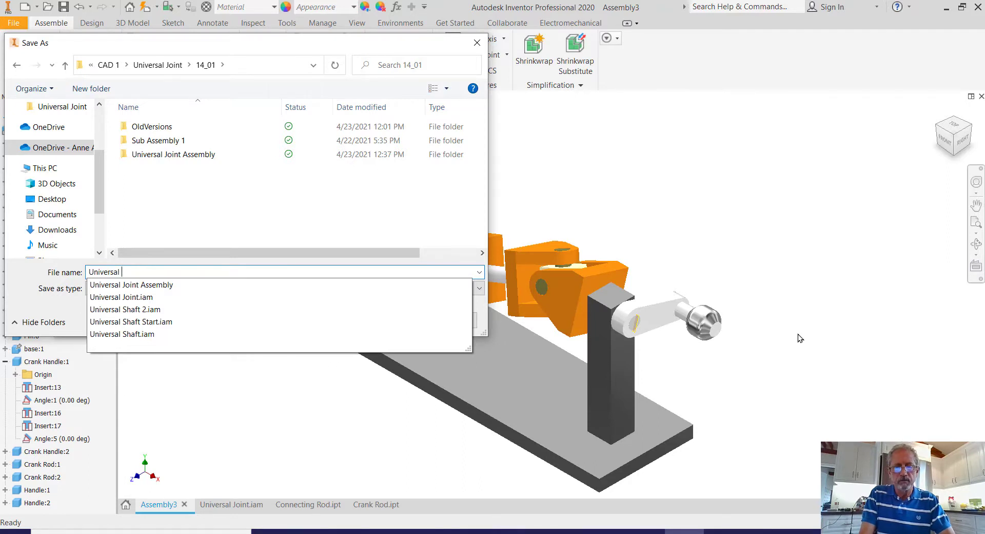
pyautogui.write('Joint ')
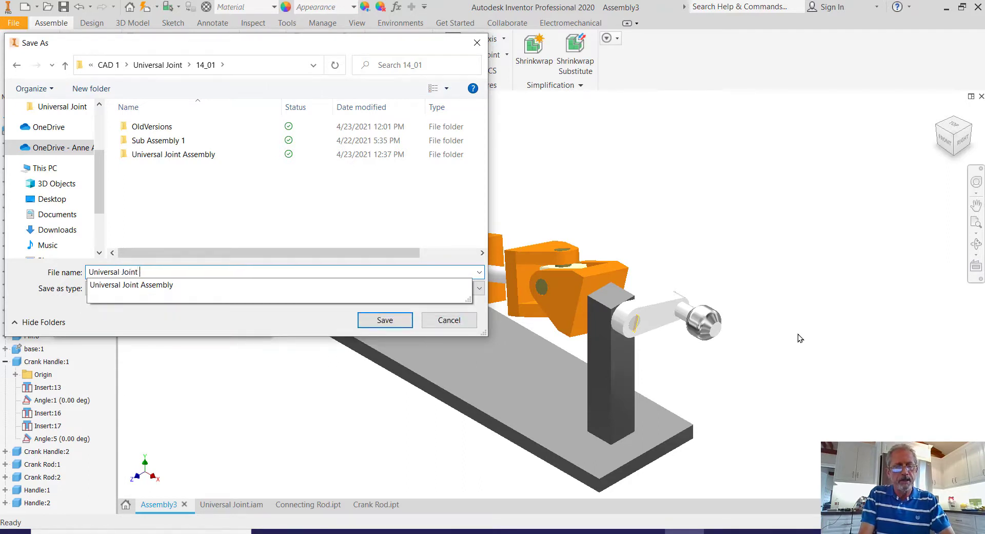
pyautogui.write('Animation')
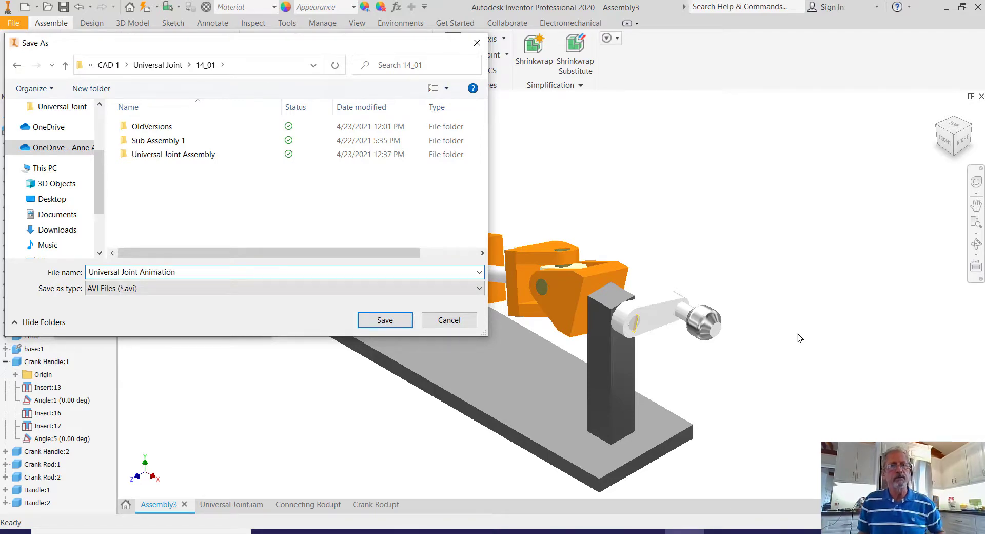
pyautogui.click(397, 326)
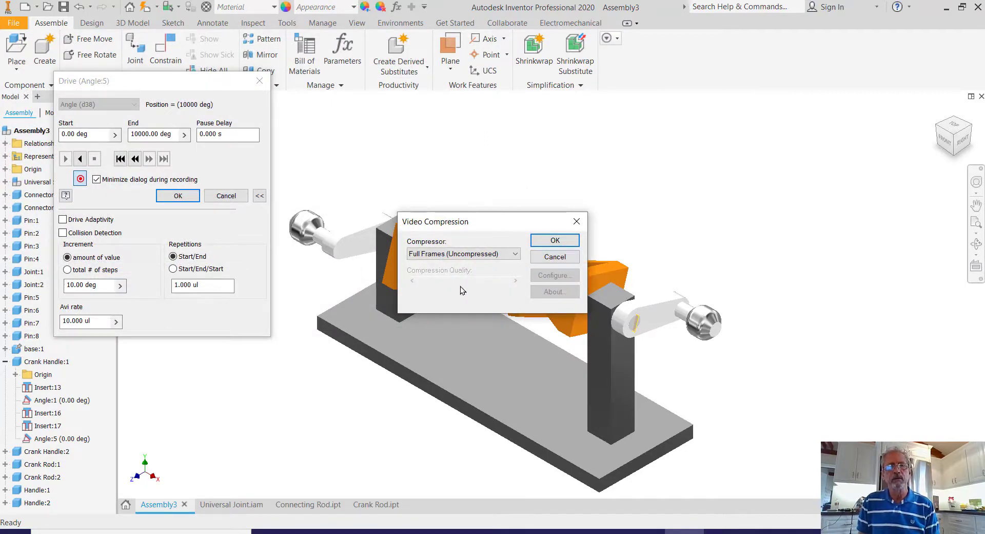
# Set the video compression to Microsoft Video 1 with a quality of 65 and accept it.
pyautogui.click(508, 255)
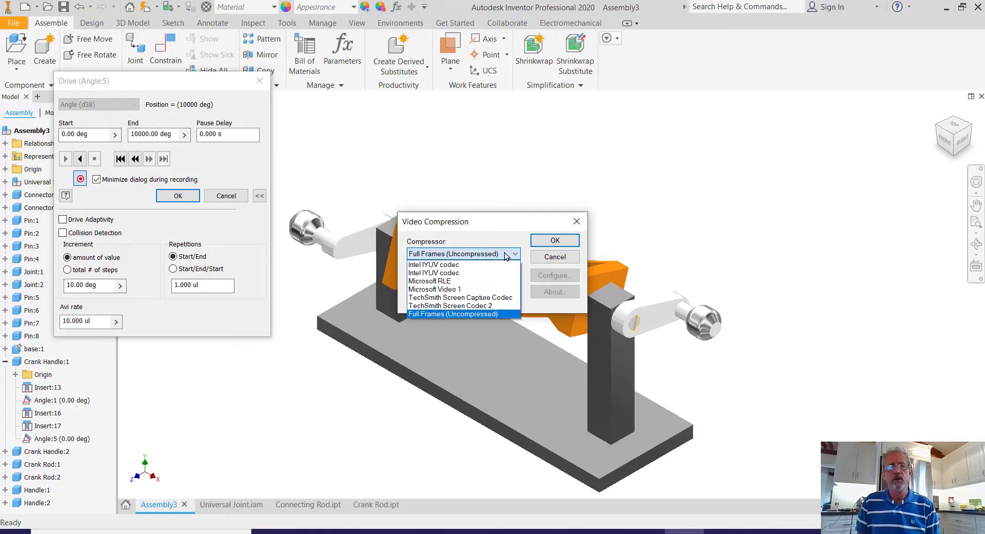
pyautogui.click(467, 291)
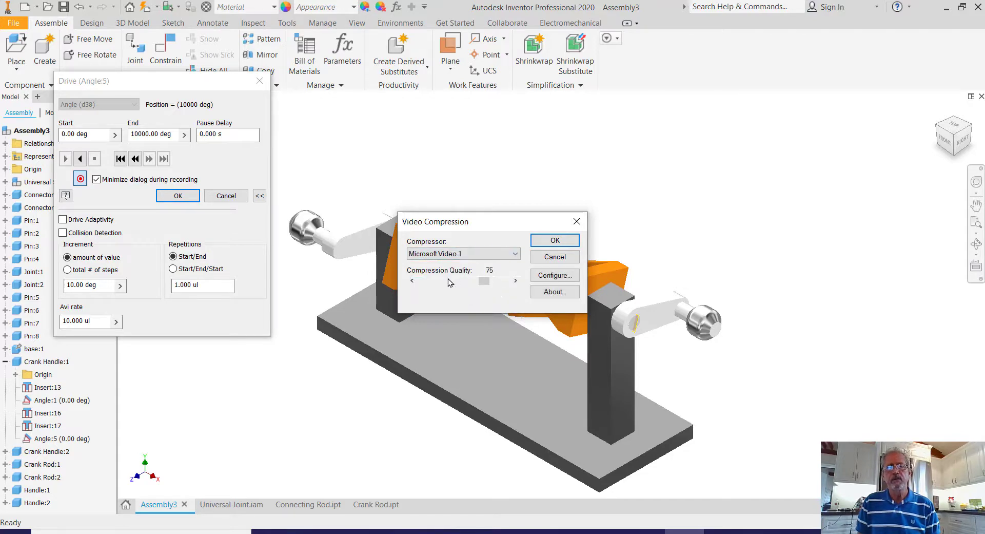
pyautogui.click(413, 281)
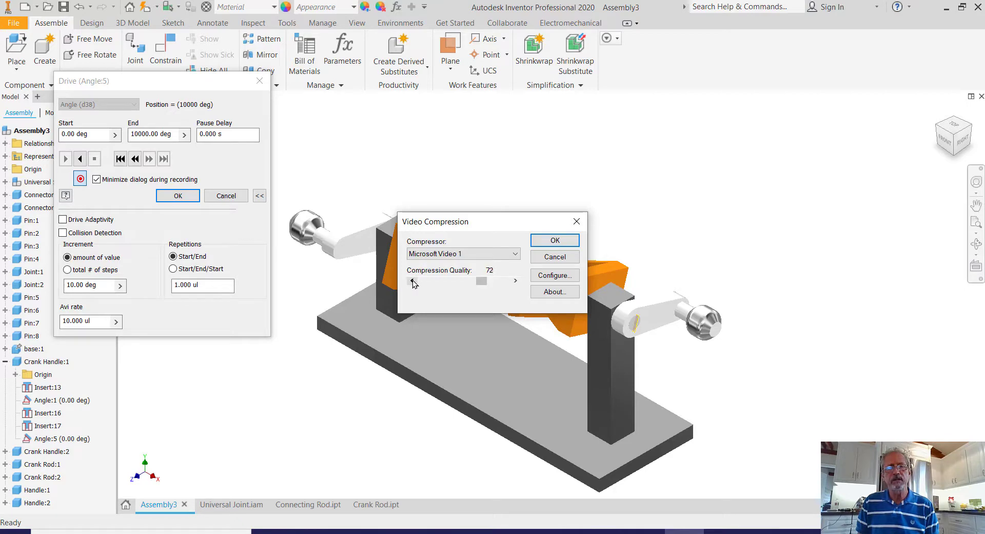
pyautogui.click(413, 281)
pyautogui.click(412, 281)
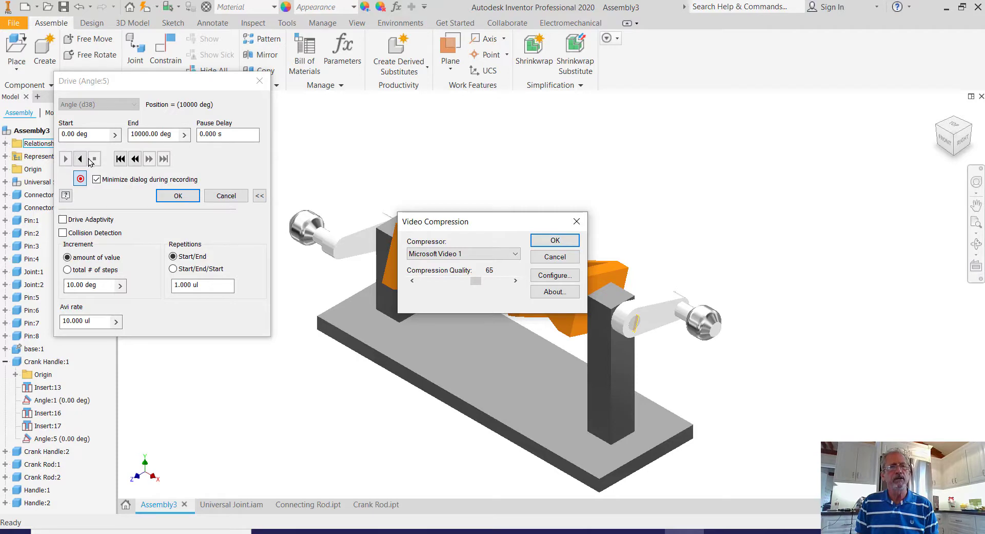
pyautogui.click(118, 158)
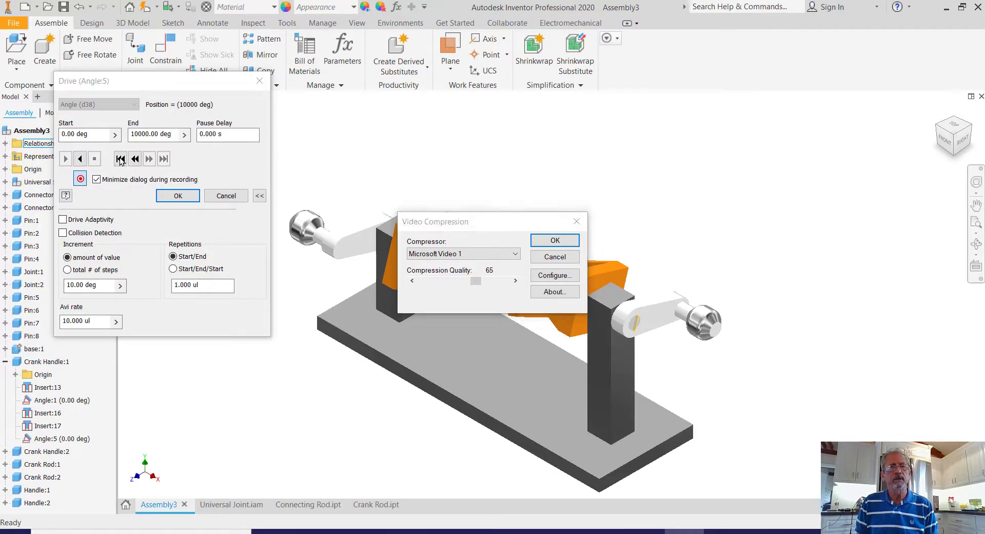
pyautogui.click(149, 162)
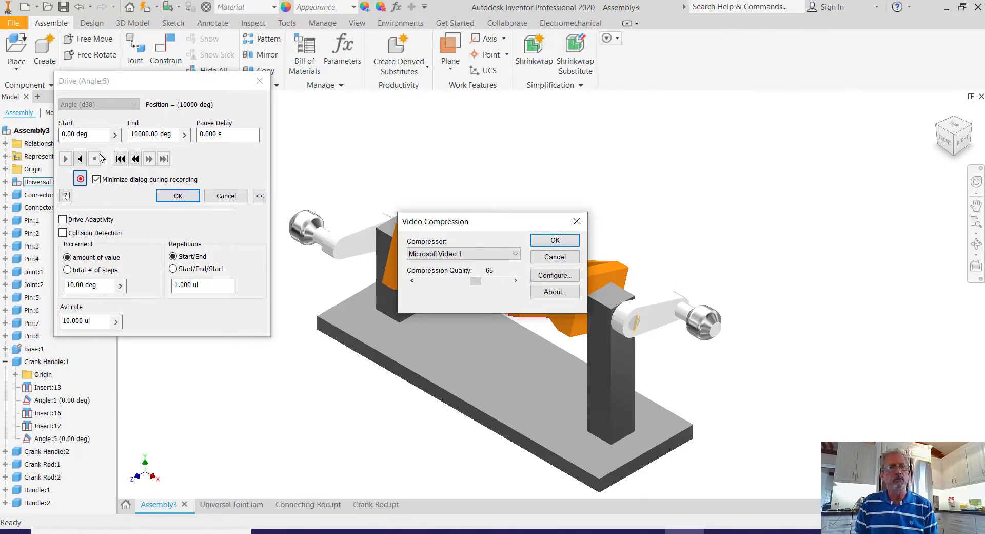
pyautogui.click(554, 242)
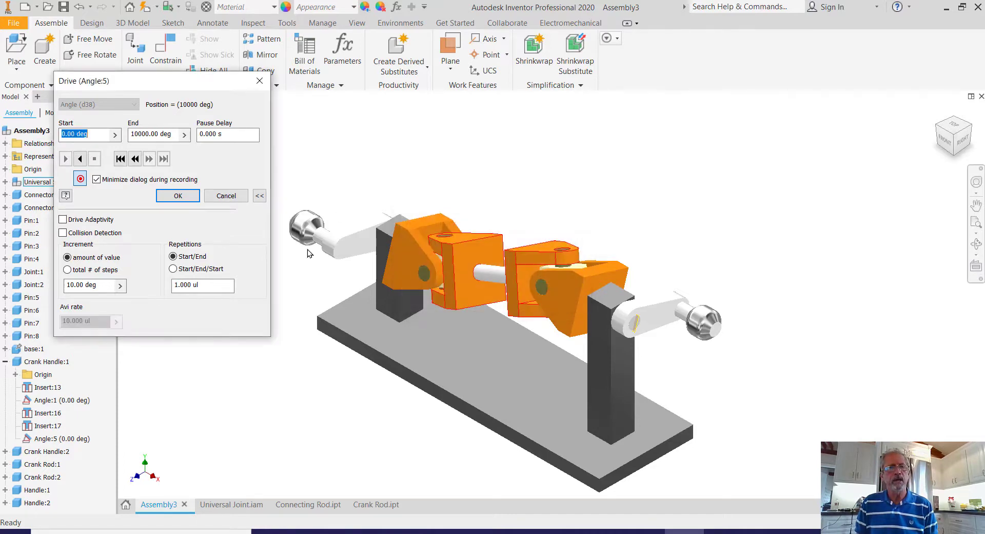
# Record the crank drive playing in reverse back to its start, and stop the recording.
pyautogui.click(80, 159)
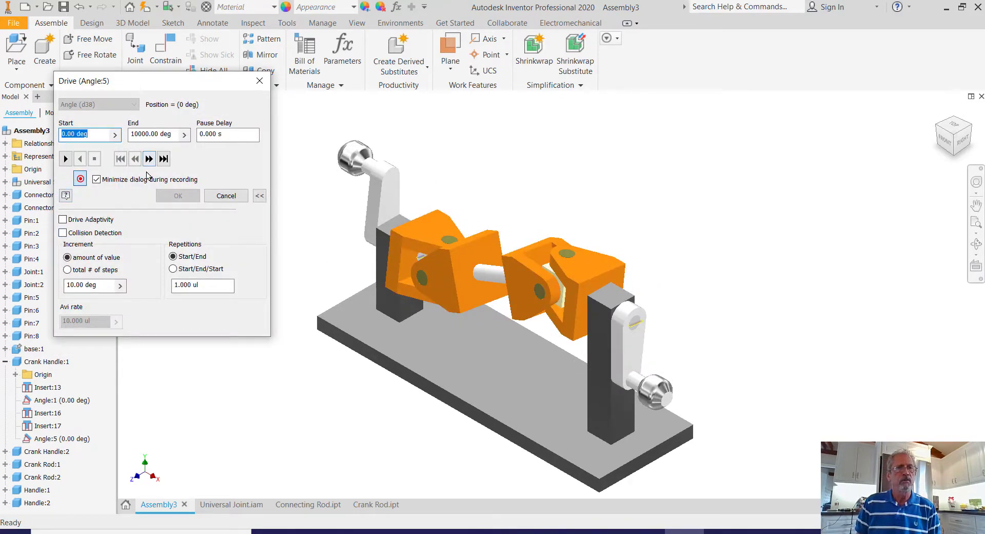
pyautogui.click(80, 178)
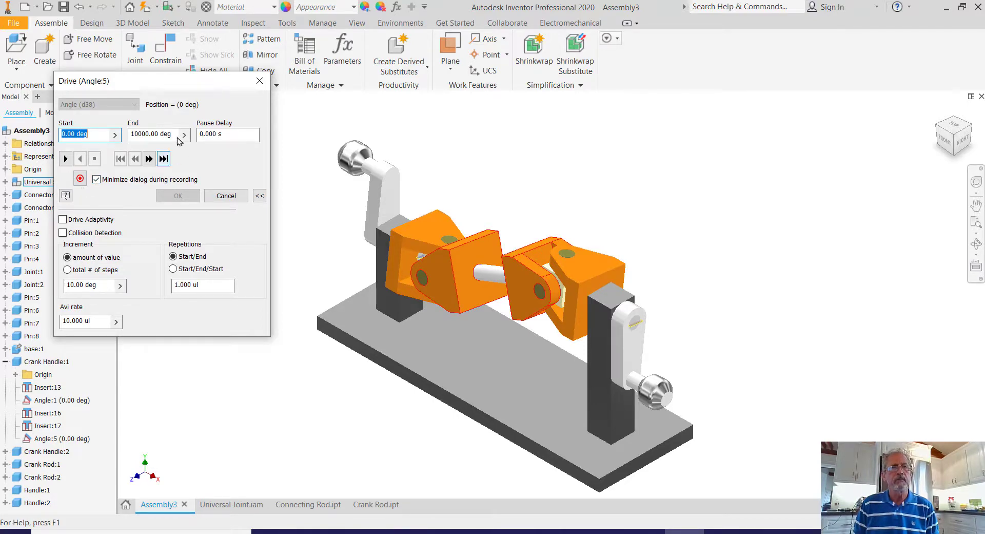
# Set the drive's end value to 1000 deg and play the drive forward.
pyautogui.click(146, 134)
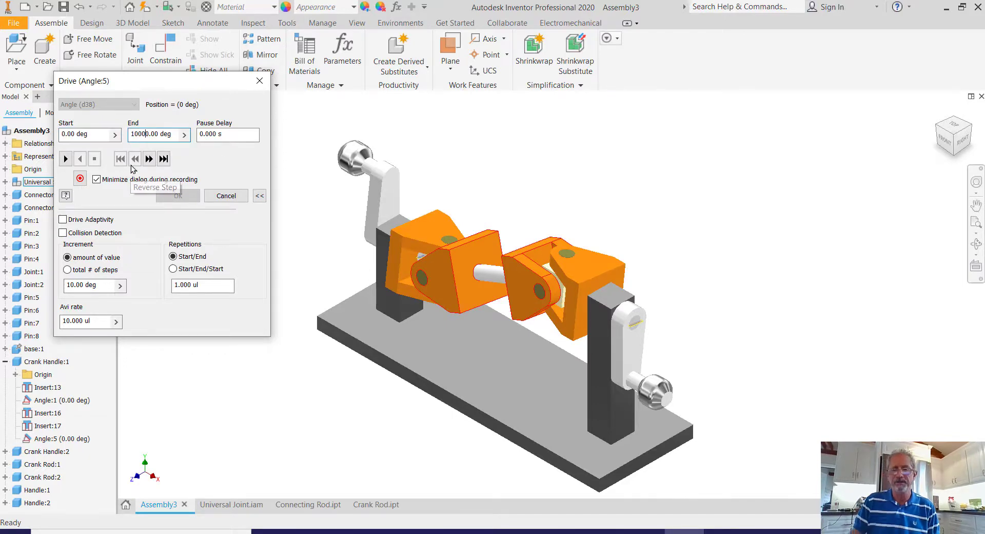
pyautogui.press('BackSpace')
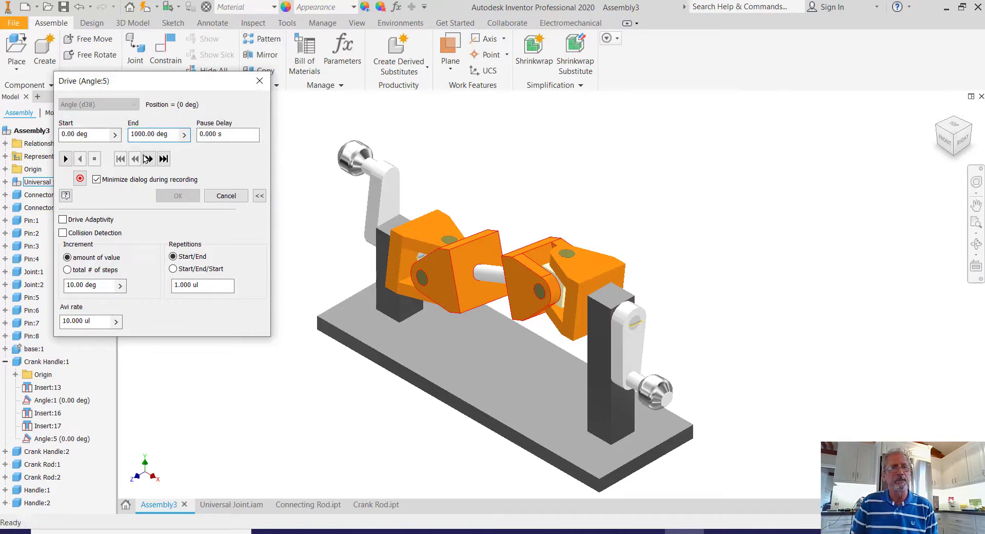
pyautogui.click(66, 159)
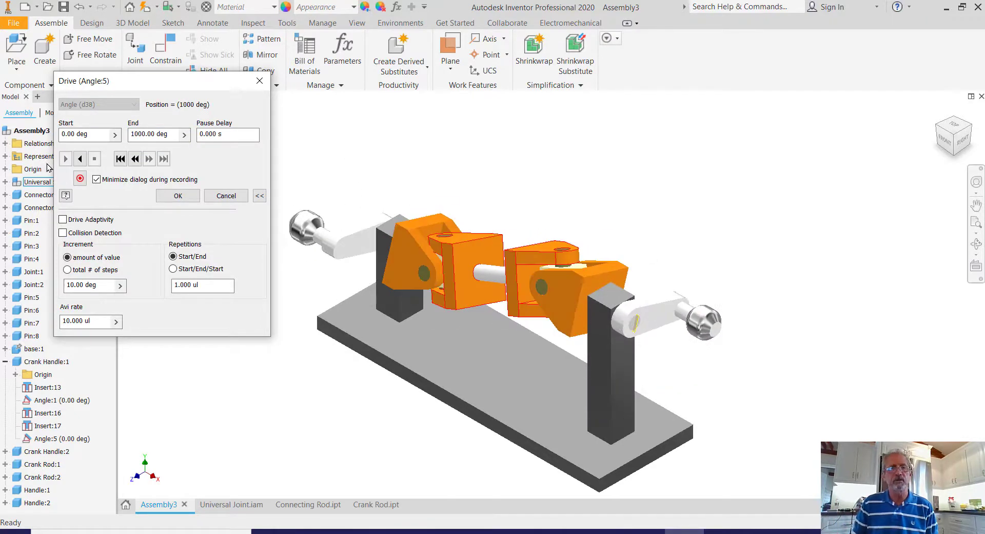
# Close the angle drive settings, switch to Google Drive in the browser, and open the Student Portfolio Template folder.
pyautogui.click(260, 80)
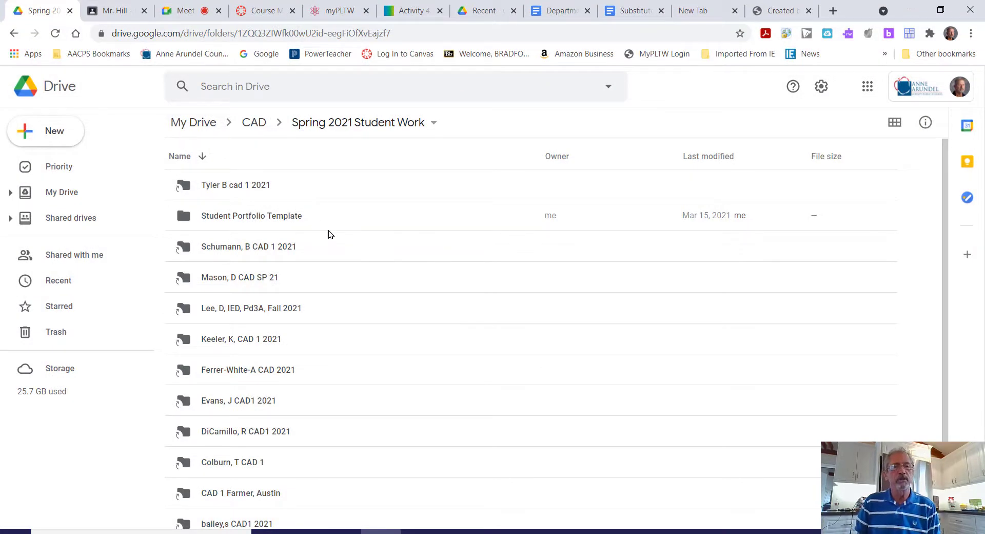
pyautogui.scroll(-2, 352, 230)
pyautogui.scroll(2, 352, 231)
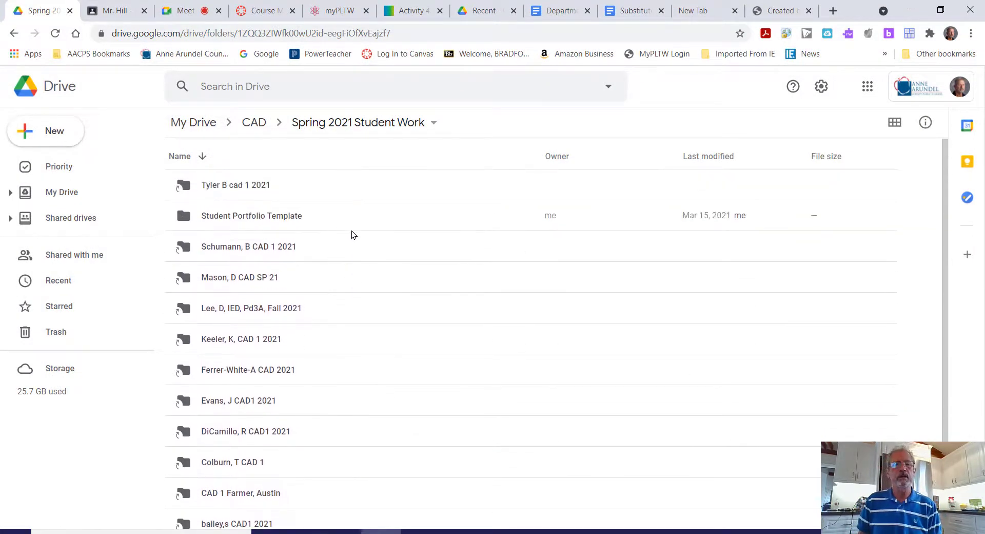
pyautogui.scroll(-2, 352, 233)
pyautogui.scroll(2, 344, 229)
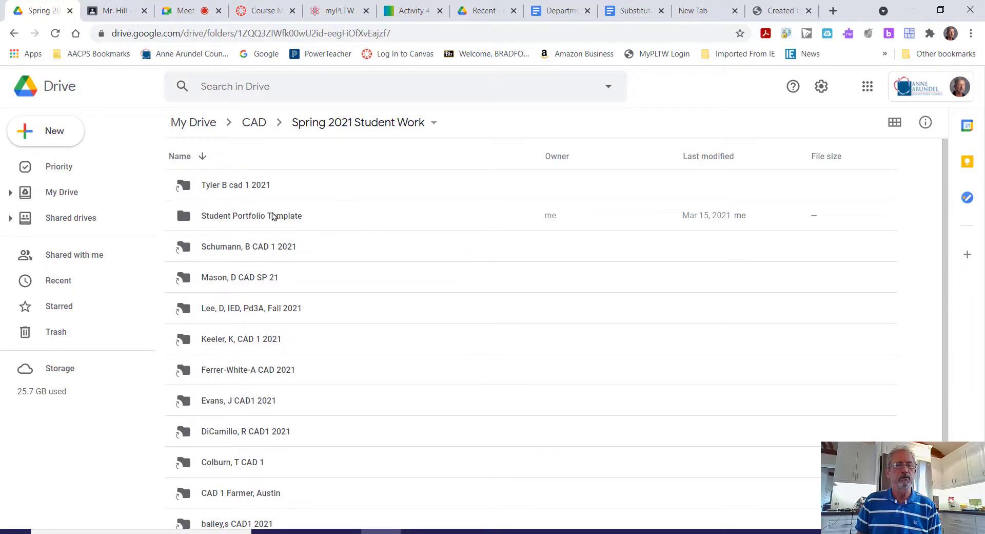
pyautogui.click(246, 218)
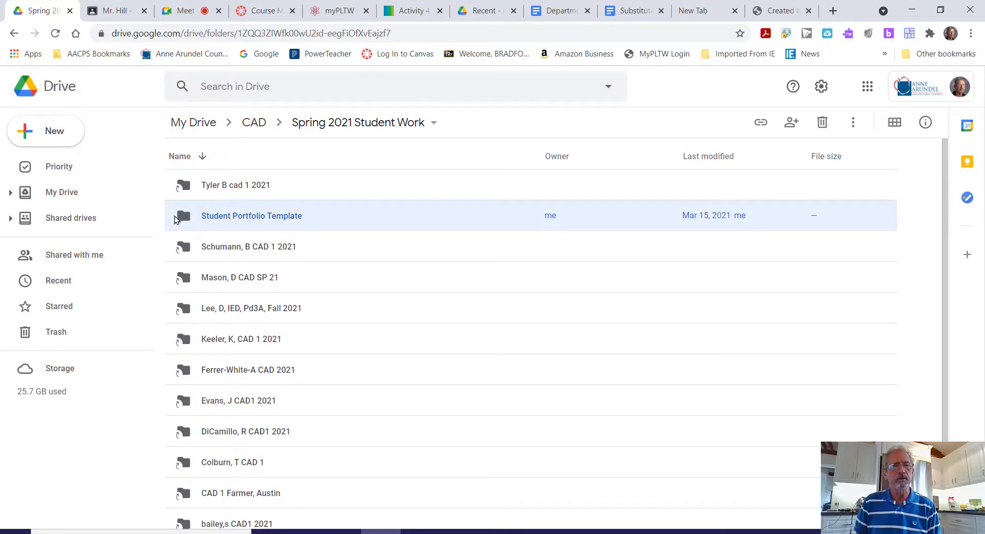
pyautogui.doubleClick(177, 215)
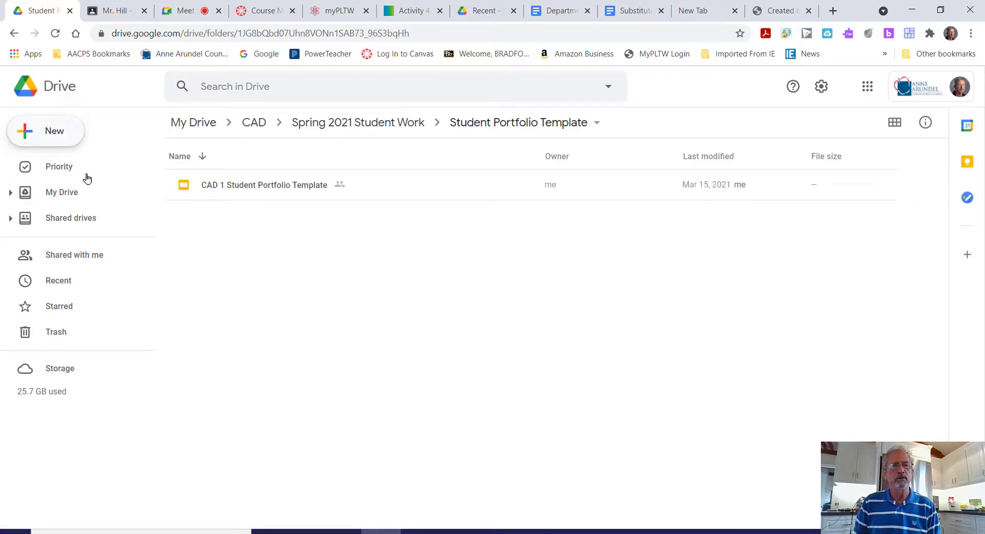
# Upload Universal Joint Animation.avi to this folder from CAD 1 > Universal Joint > 14_01 on the school OneDrive.
pyautogui.rightClick(266, 231)
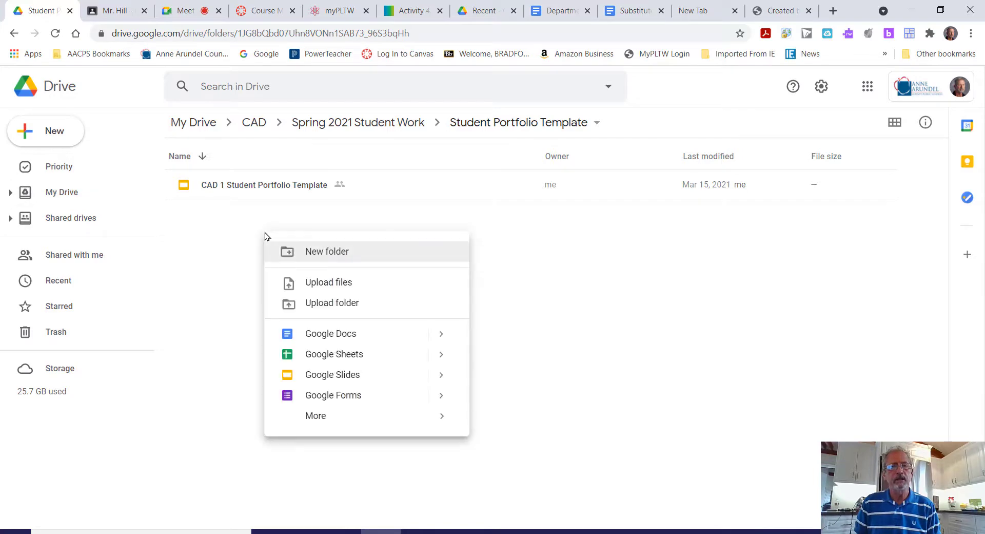
pyautogui.click(362, 285)
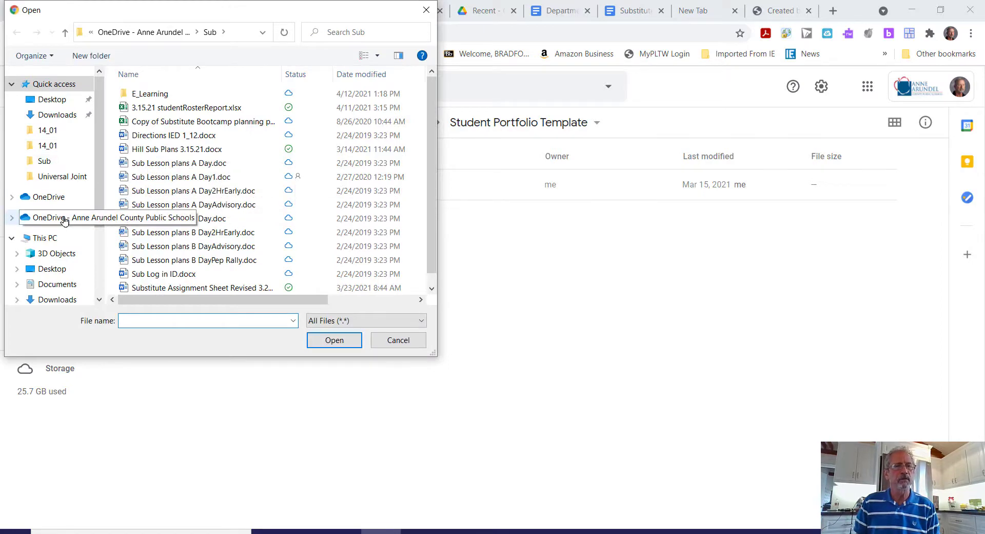
pyautogui.click(64, 219)
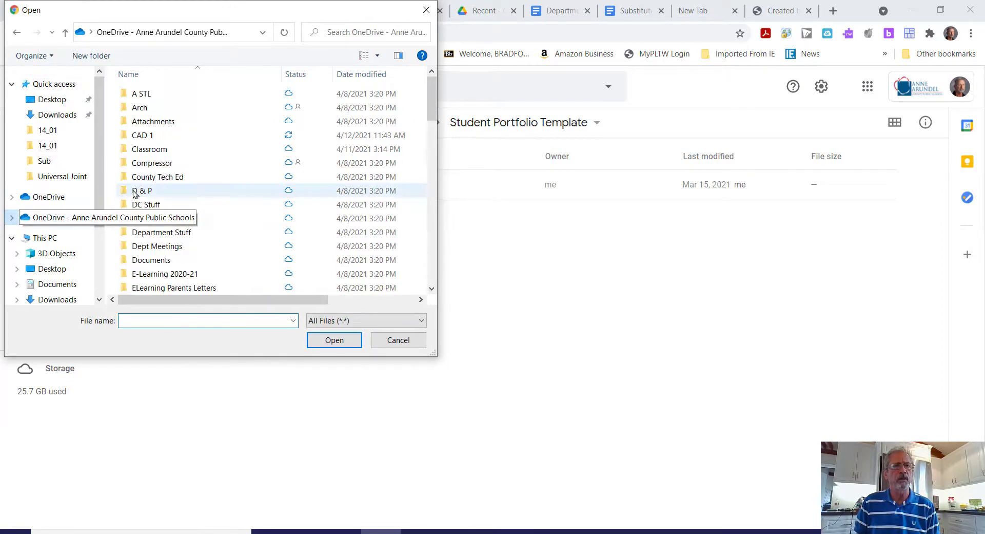
pyautogui.click(148, 136)
pyautogui.doubleClick(149, 135)
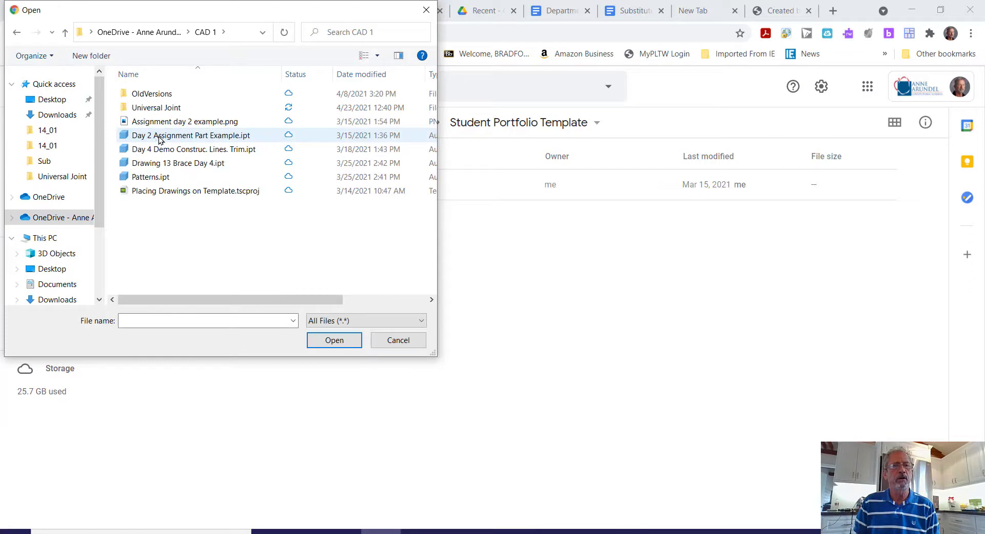
pyautogui.doubleClick(173, 107)
pyautogui.doubleClick(172, 94)
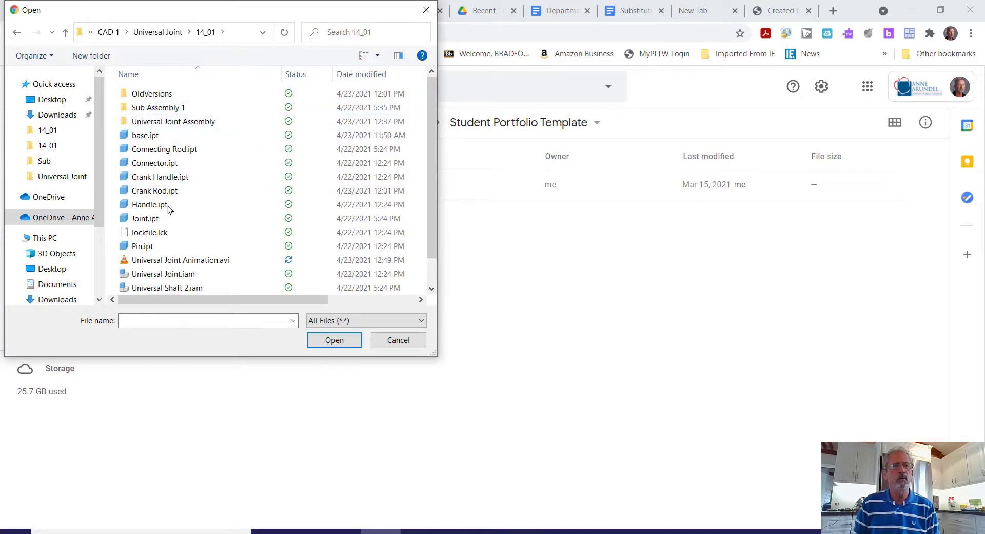
pyautogui.scroll(-1, 274, 240)
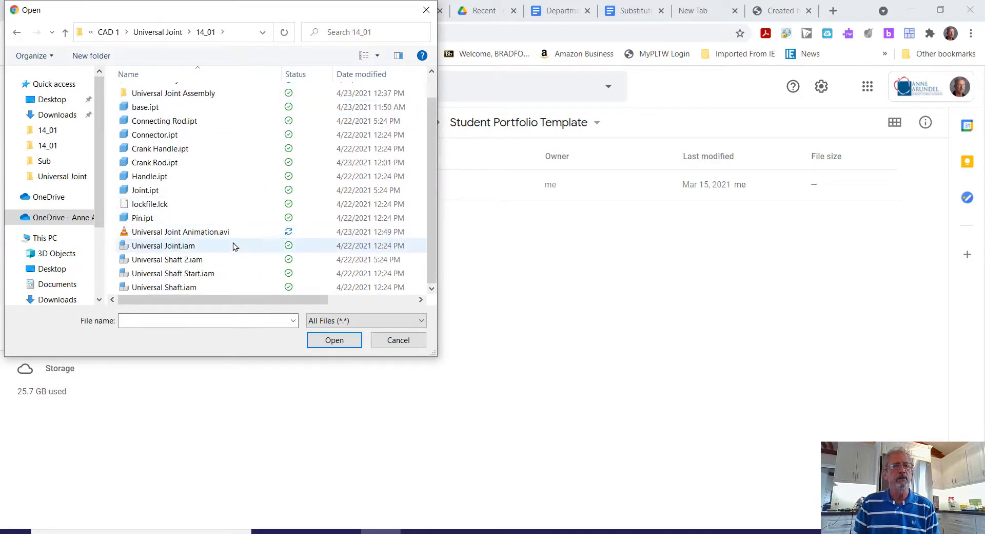
pyautogui.doubleClick(190, 232)
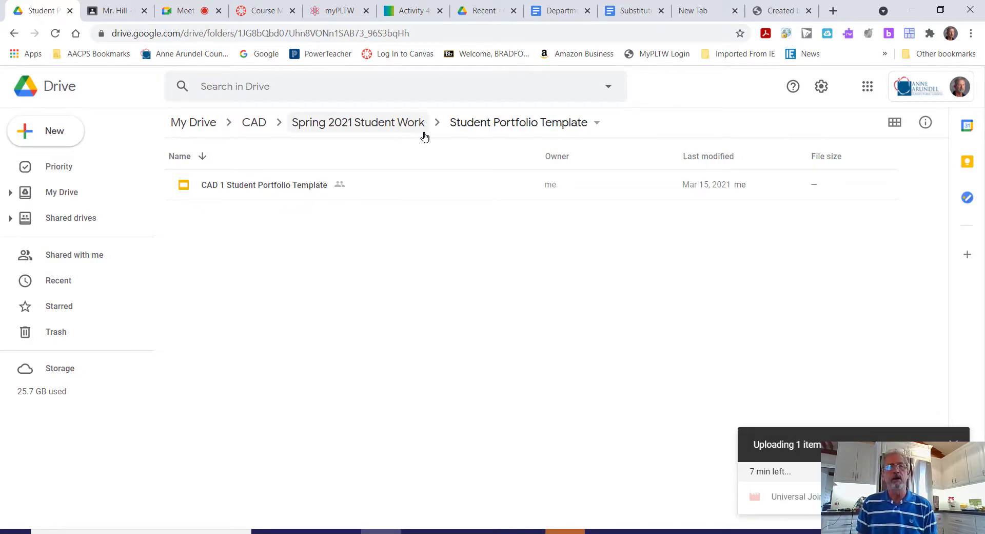
# Open Google Drive in the empty browser tab and go to the starred CAD folder.
pyautogui.click(705, 11)
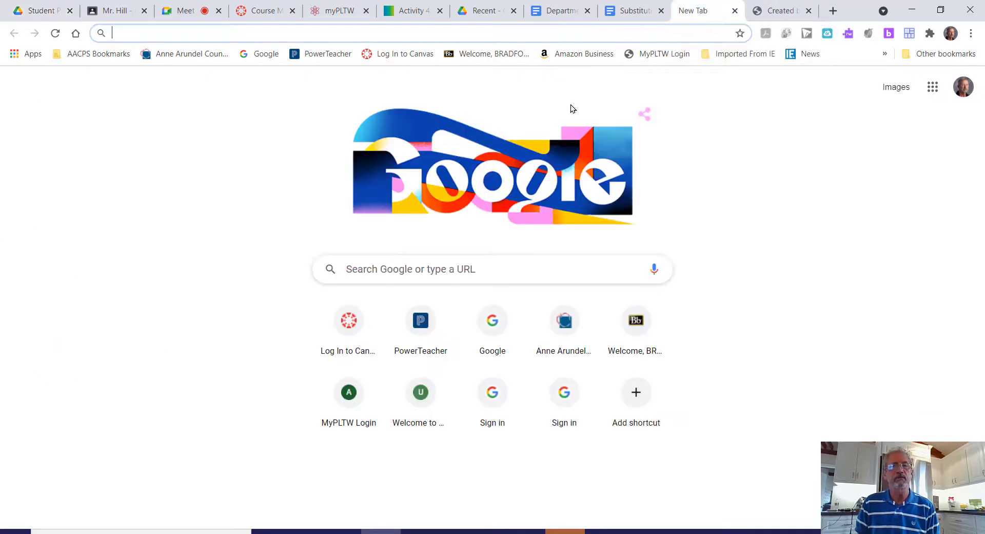
pyautogui.click(933, 87)
pyautogui.click(888, 148)
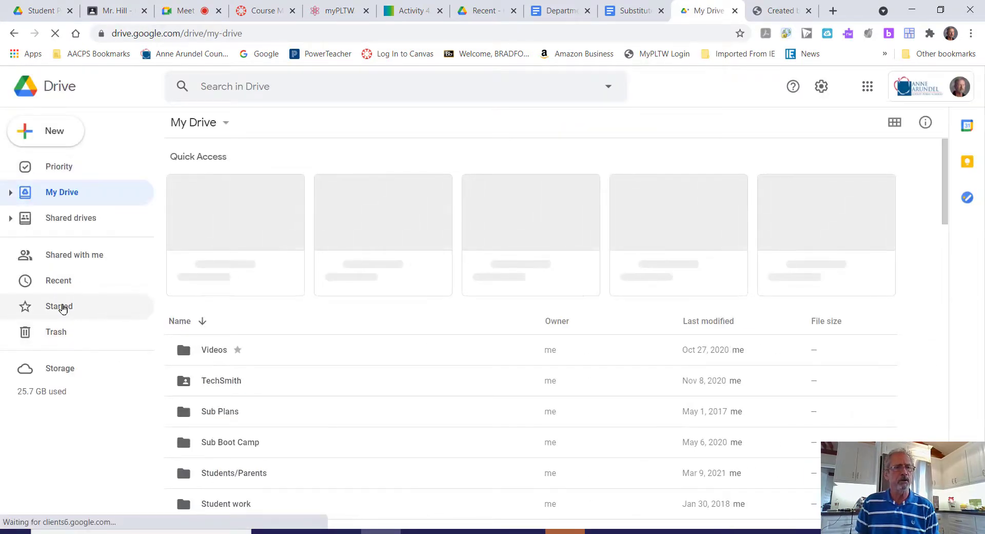
pyautogui.click(83, 307)
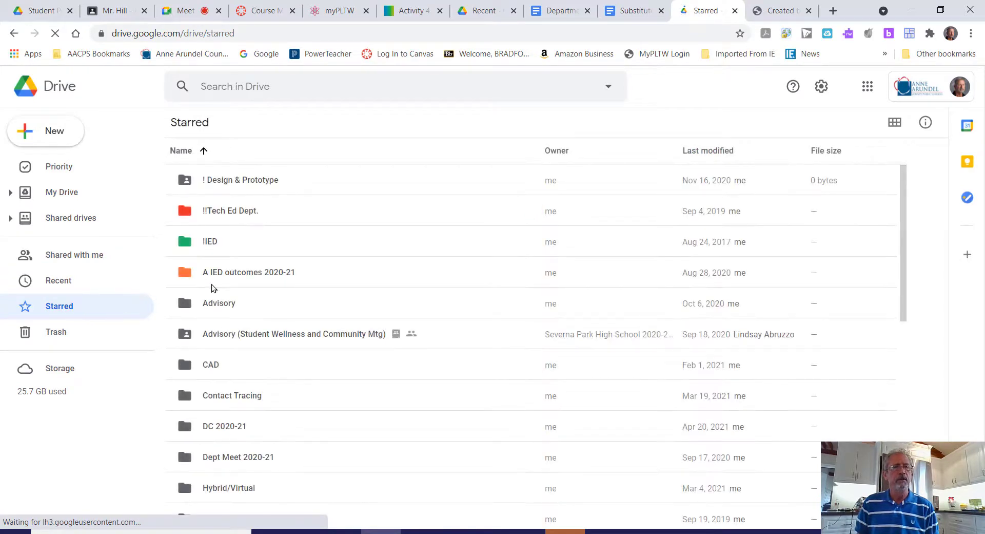
pyautogui.click(218, 365)
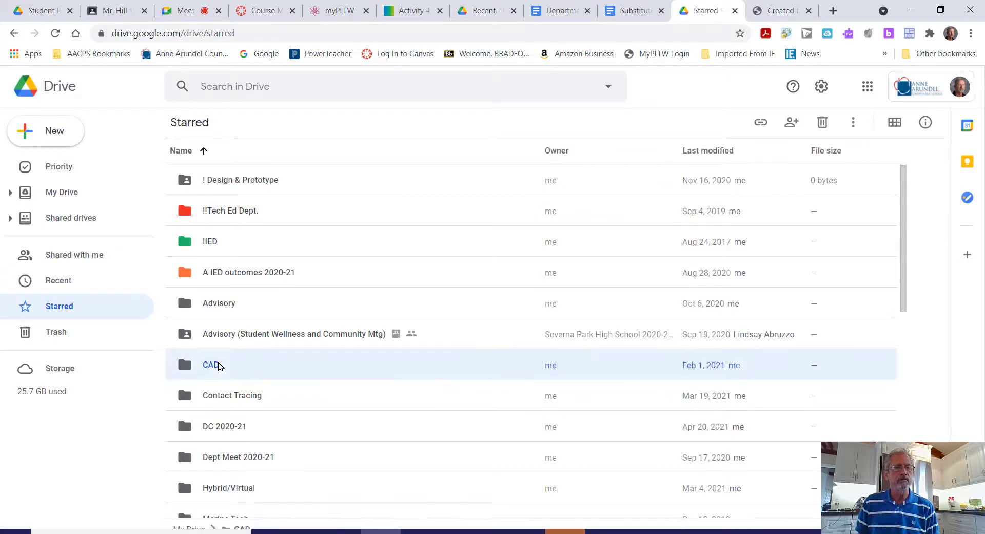
pyautogui.doubleClick(218, 365)
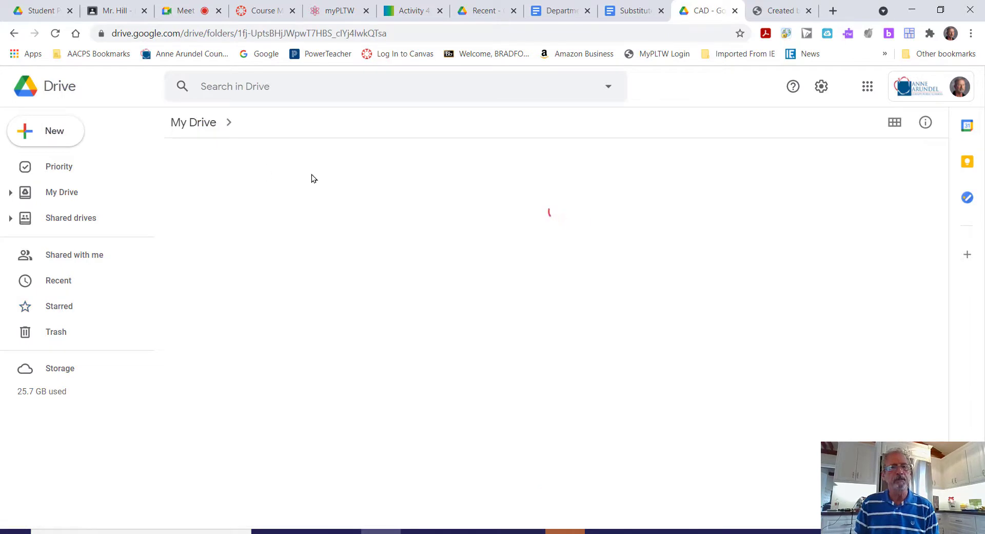
# Open the CAD 1 Student Portfolio Template presentation from Spring 2021 Student Work > Student Portfolio Template, and check the video upload's progress.
pyautogui.click(233, 187)
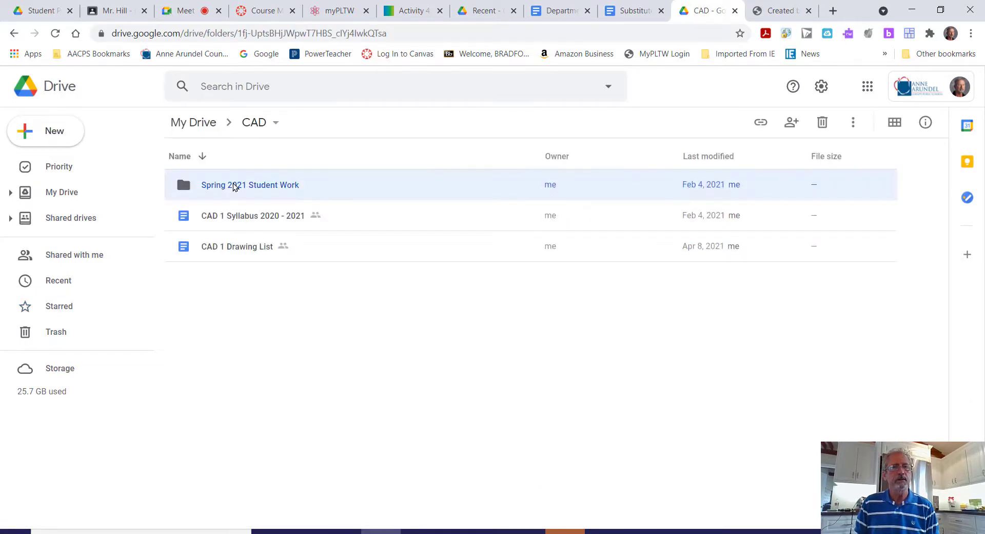
pyautogui.doubleClick(233, 186)
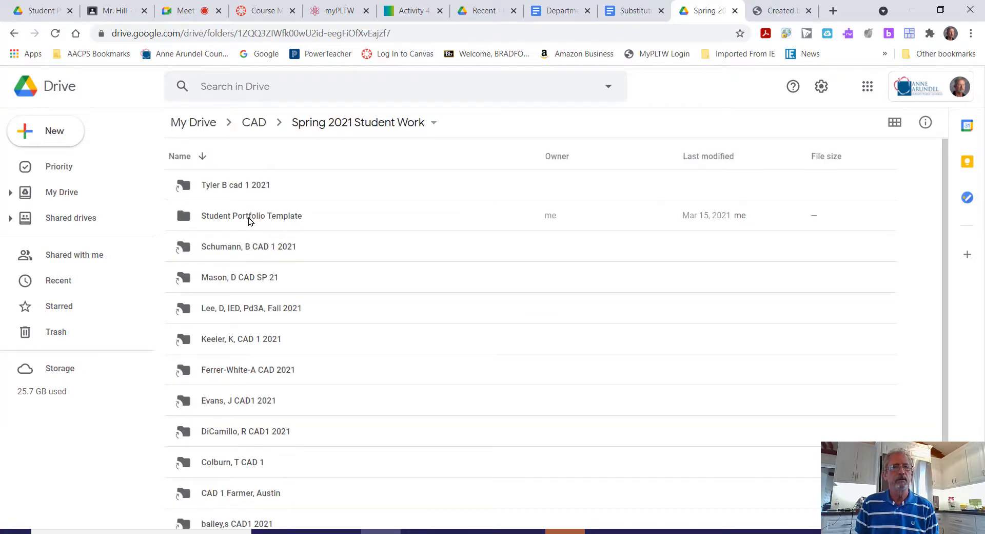
pyautogui.click(250, 220)
pyautogui.doubleClick(249, 220)
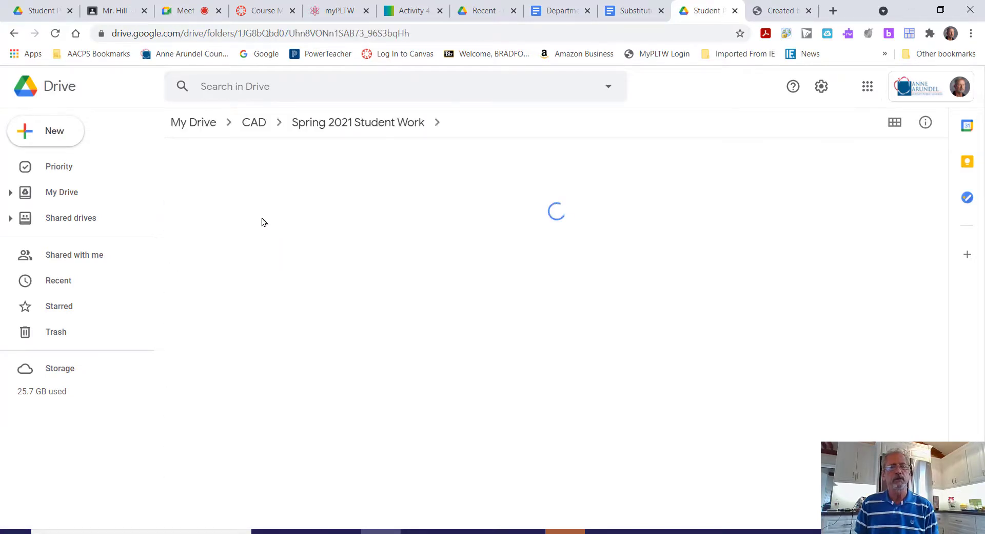
pyautogui.doubleClick(264, 186)
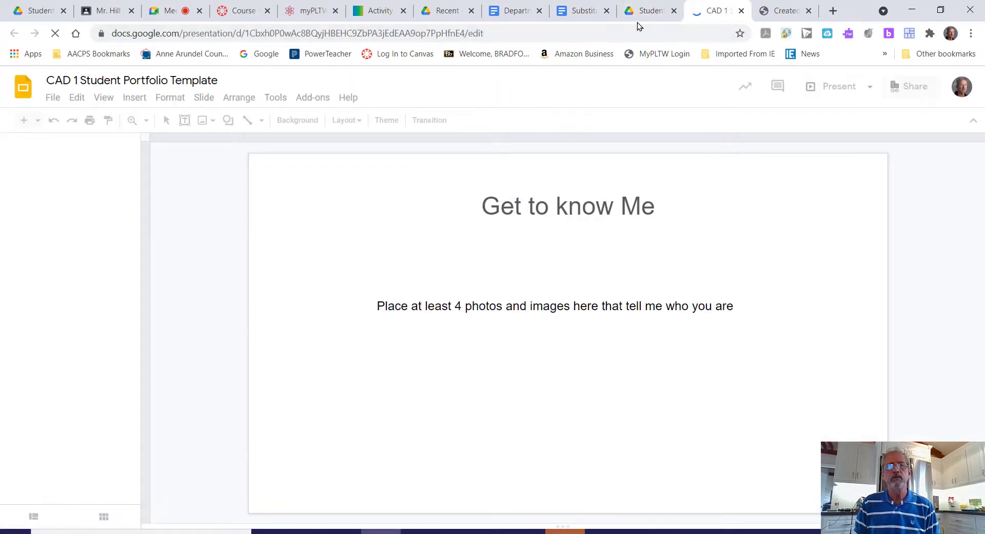
pyautogui.click(40, 11)
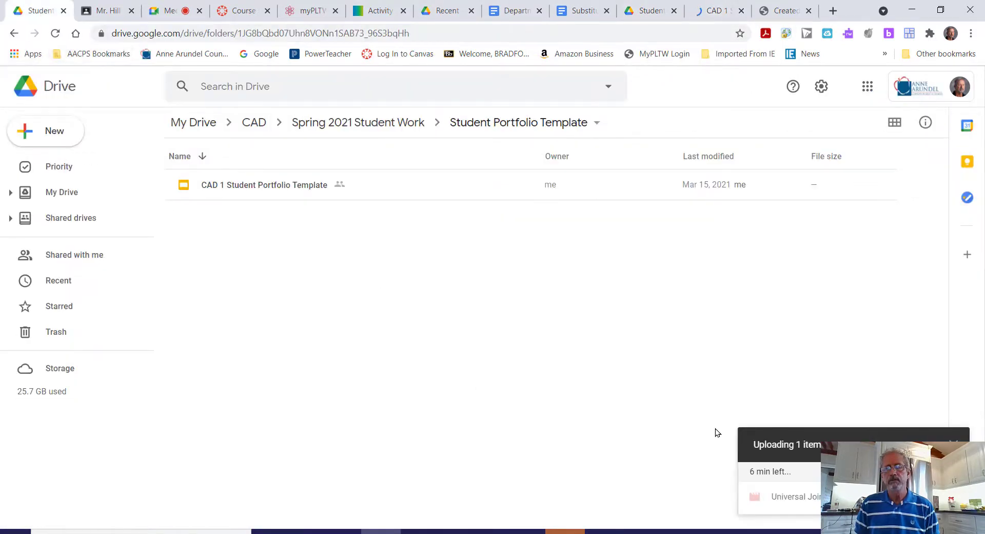
# Return to the portfolio presentation and add a new slide after the last CAD Assignment Day 2 slide.
pyautogui.click(710, 9)
pyautogui.scroll(-3, 88, 349)
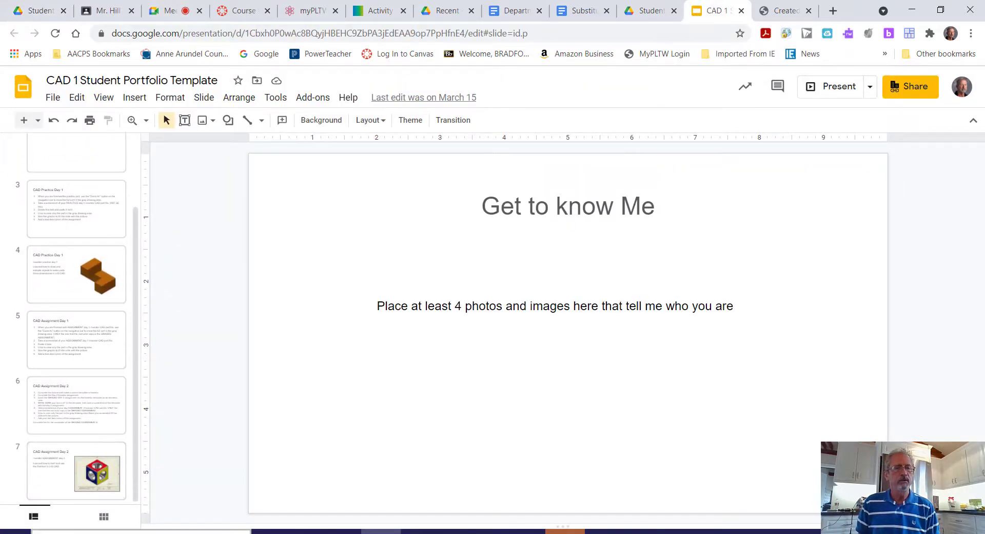
pyautogui.click(74, 502)
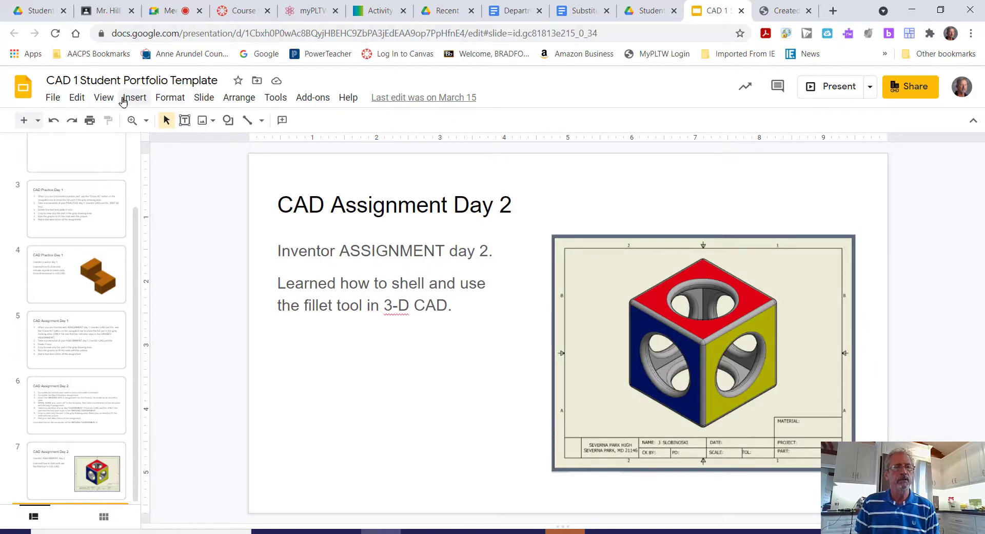
pyautogui.click(204, 97)
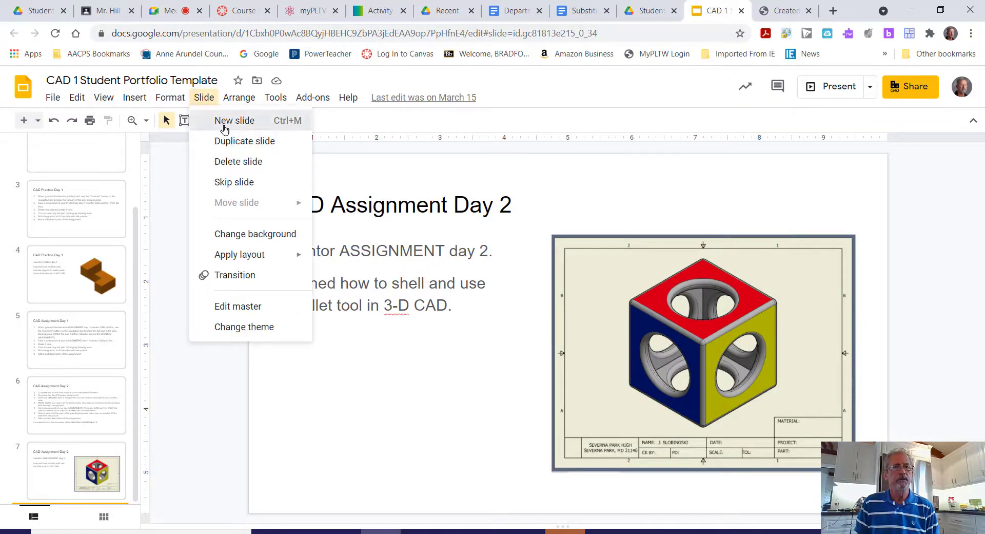
pyautogui.click(215, 122)
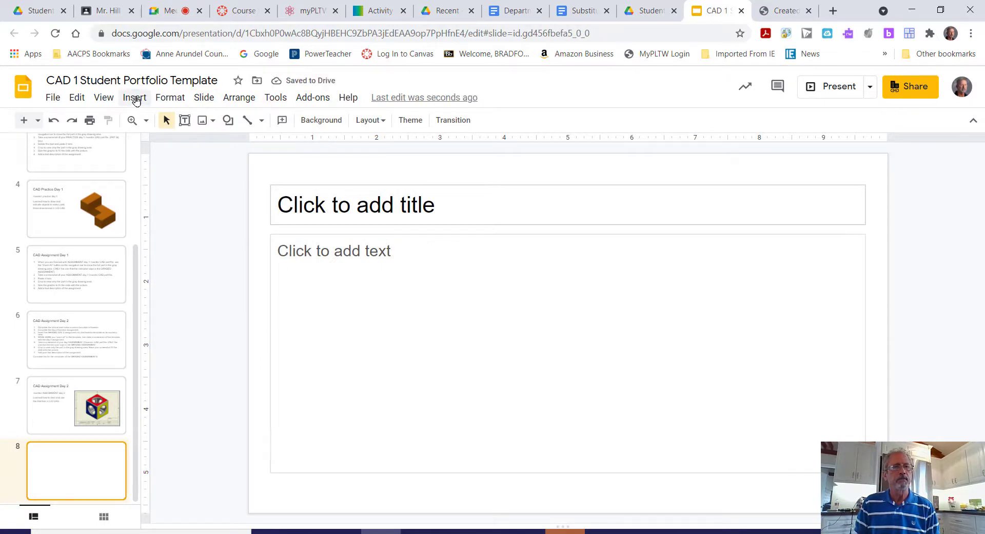
# Start inserting a video on the new slide and show the Google Drive videos in My Drive.
pyautogui.click(133, 102)
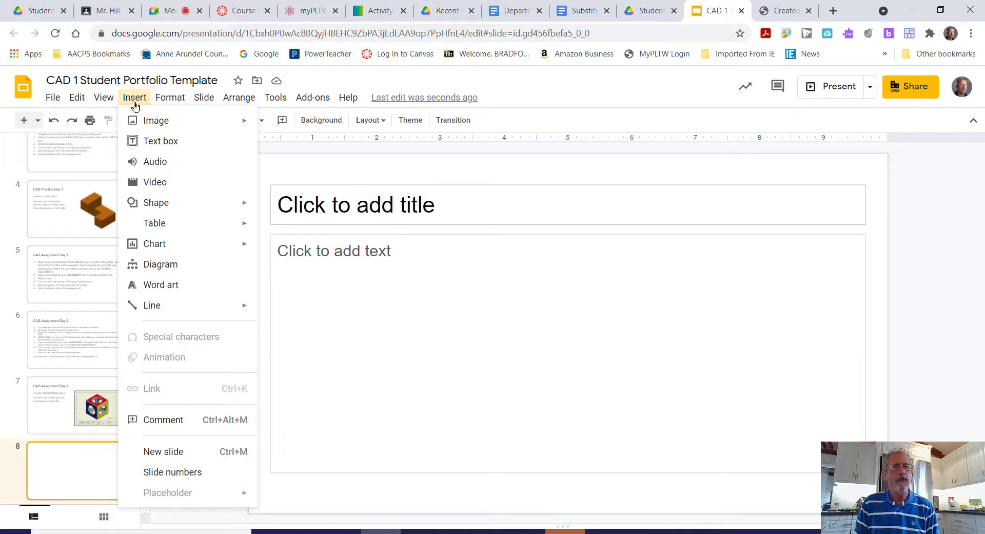
pyautogui.moveTo(190, 130)
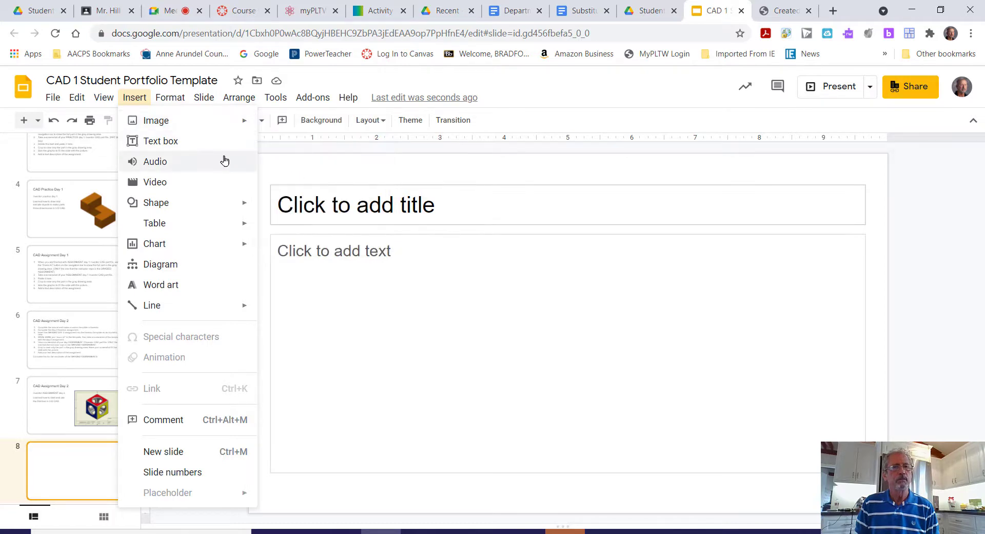
pyautogui.click(212, 182)
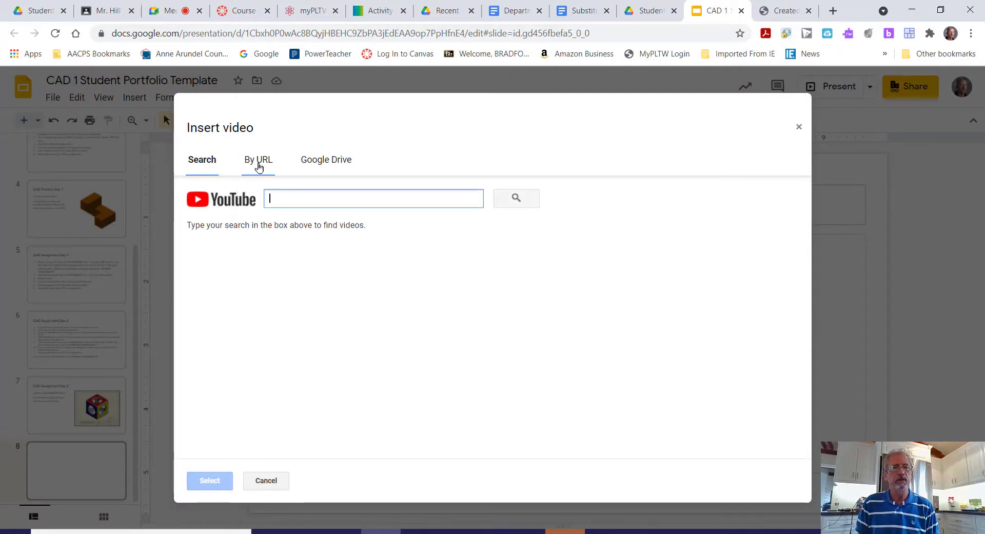
pyautogui.click(330, 168)
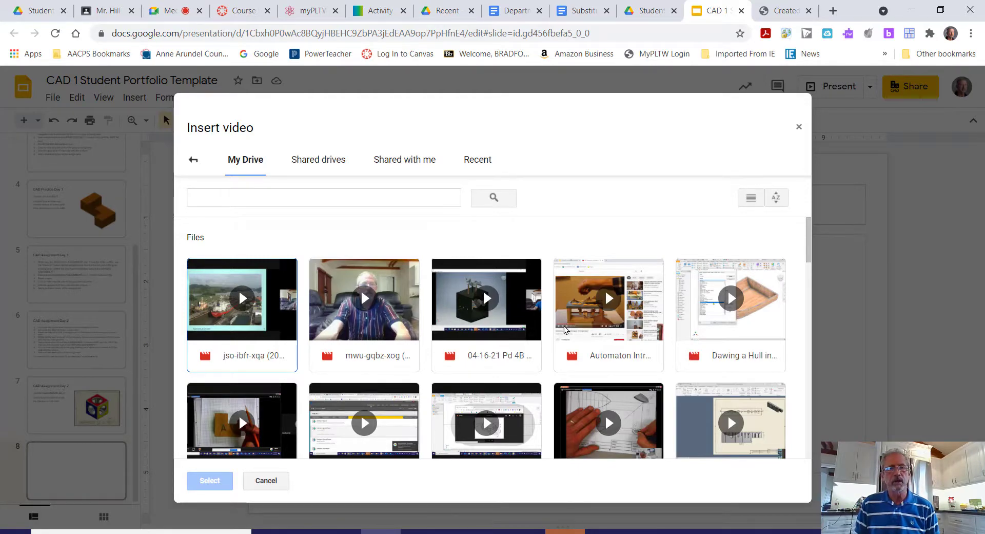
# Find the "Cool Stuff Swee..." video among the My Drive files and insert it on slide 8.
pyautogui.scroll(-15, 565, 329)
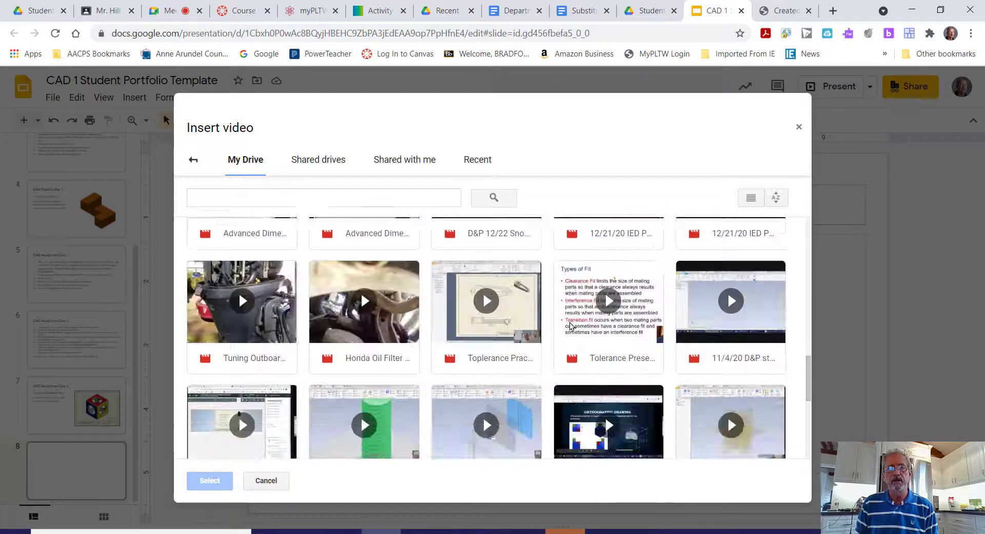
pyautogui.scroll(-10, 571, 325)
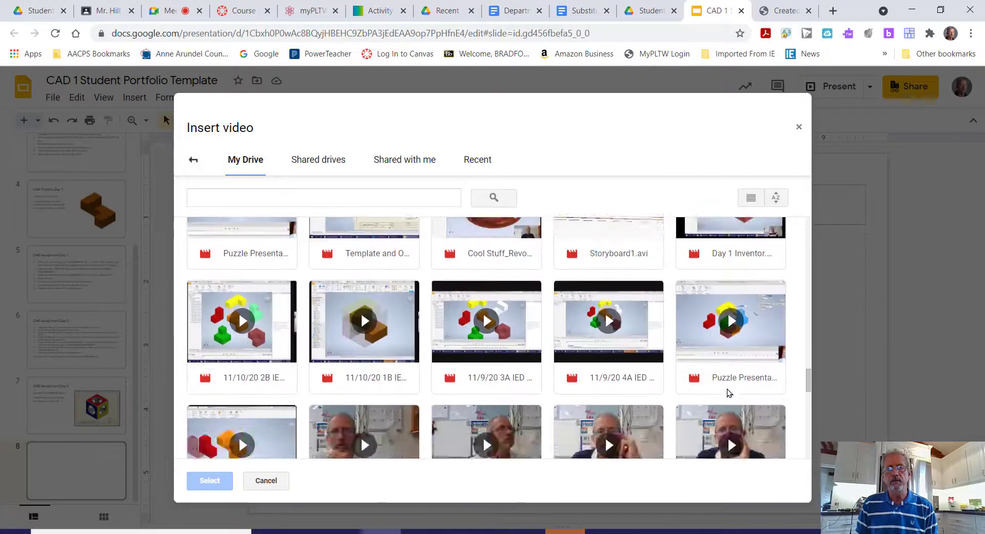
pyautogui.scroll(-10, 729, 393)
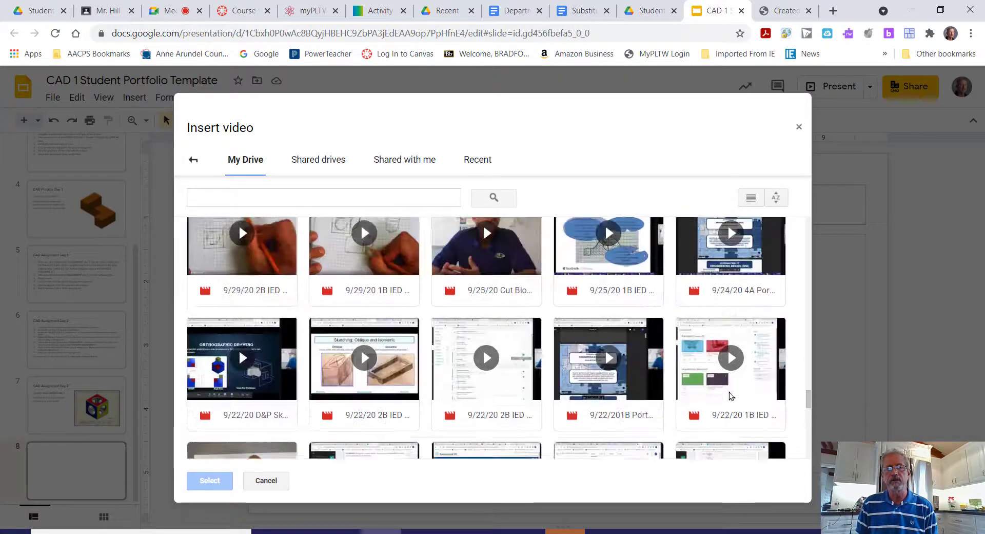
pyautogui.scroll(-3, 731, 395)
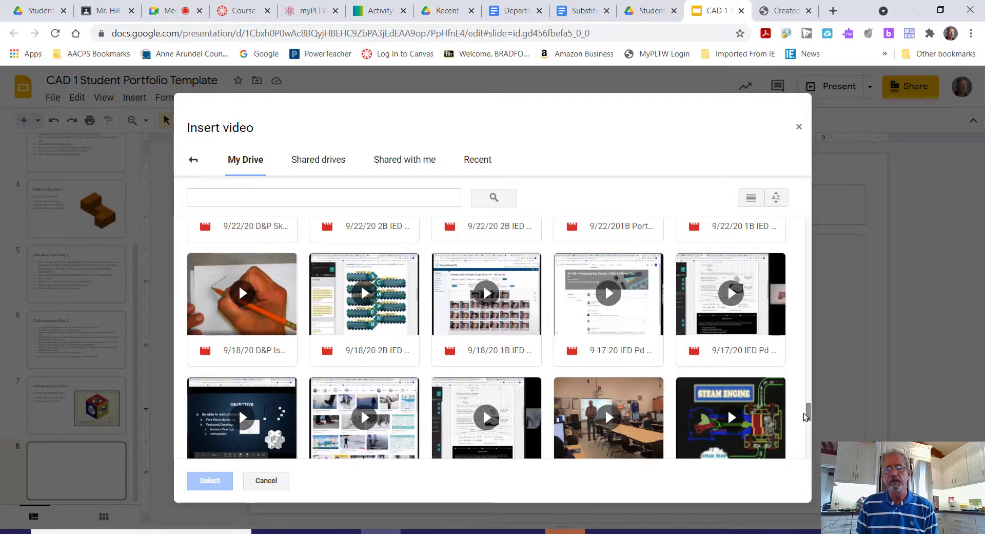
pyautogui.moveTo(805, 416); pyautogui.dragTo(809, 226)
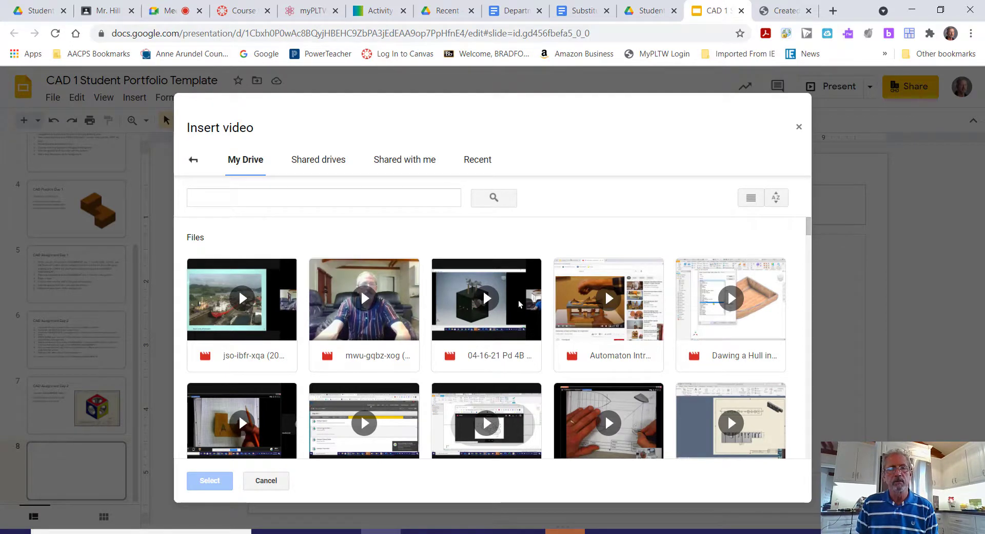
pyautogui.scroll(-6, 508, 305)
pyautogui.scroll(1, 520, 308)
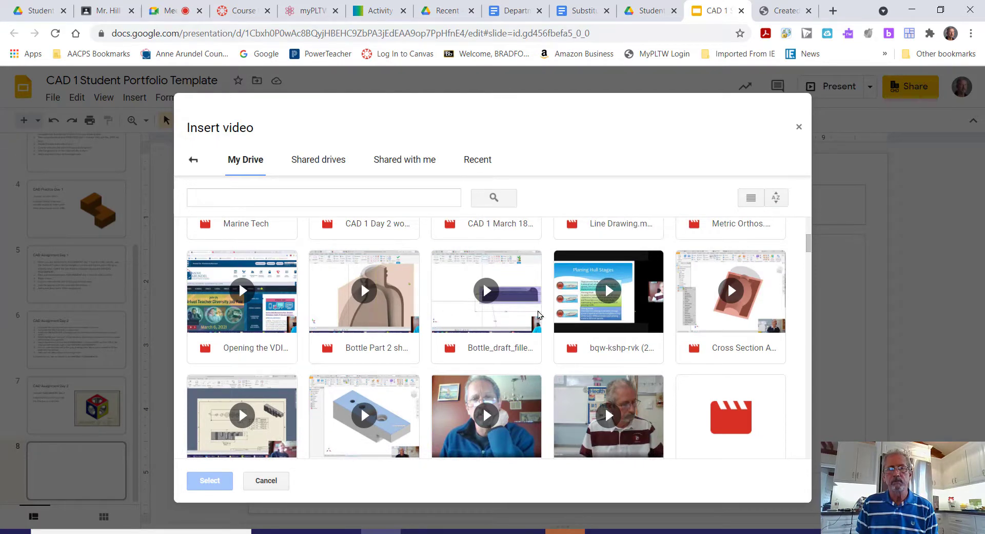
pyautogui.scroll(-3, 410, 313)
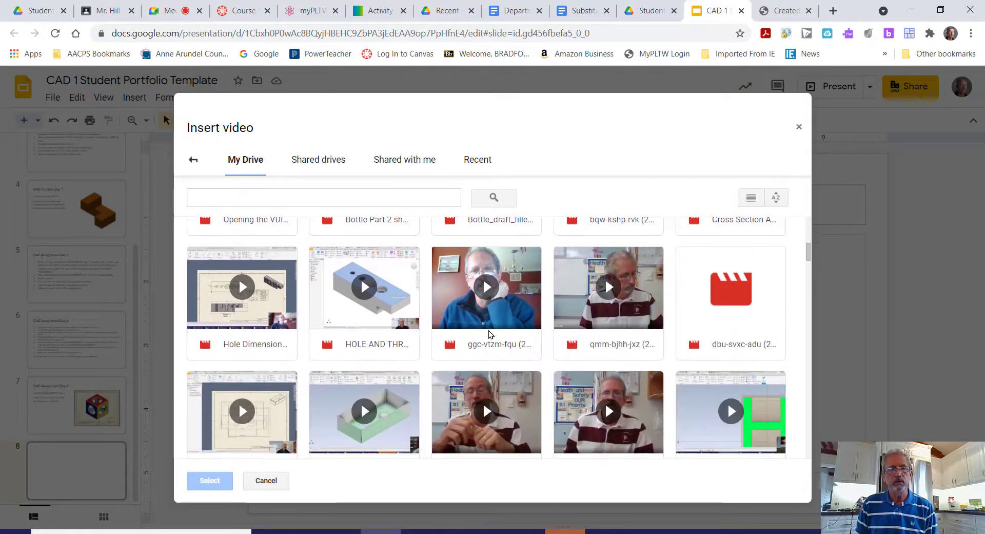
pyautogui.scroll(-3, 374, 304)
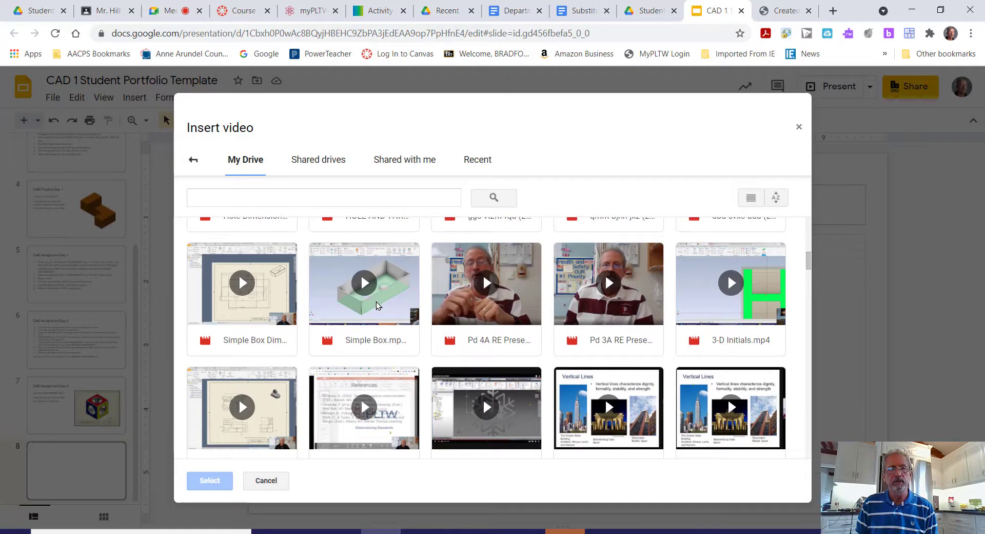
pyautogui.scroll(-4, 386, 296)
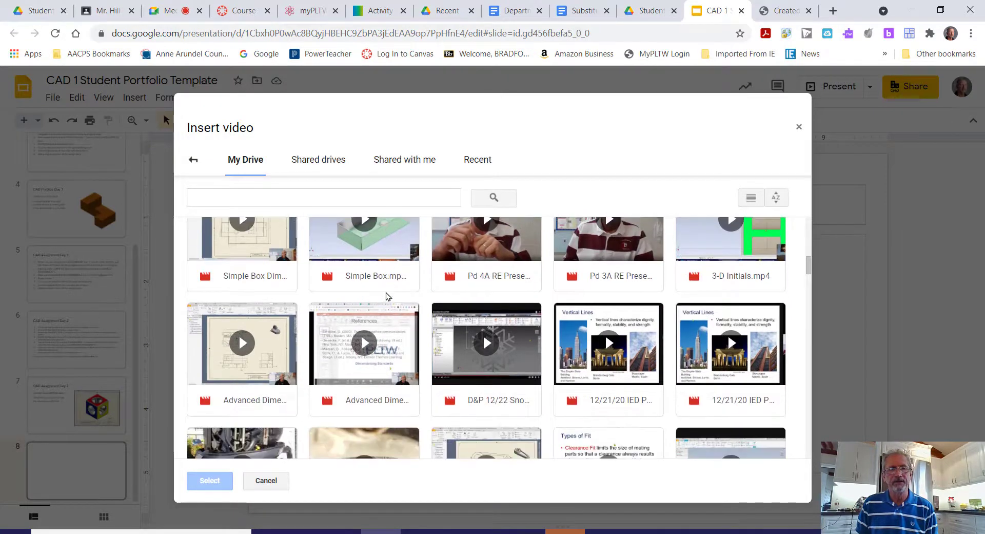
pyautogui.scroll(-2, 390, 297)
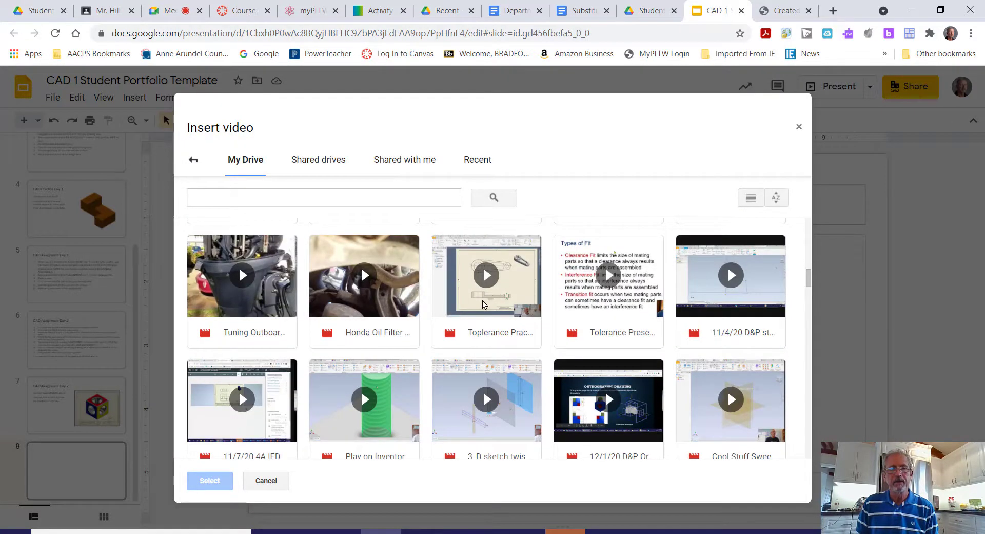
pyautogui.scroll(-3, 485, 301)
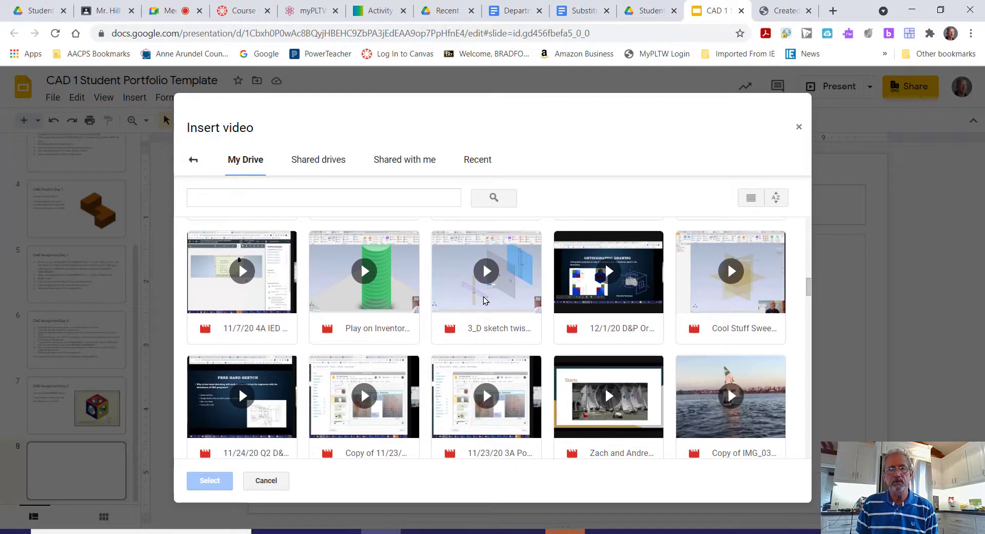
pyautogui.doubleClick(714, 279)
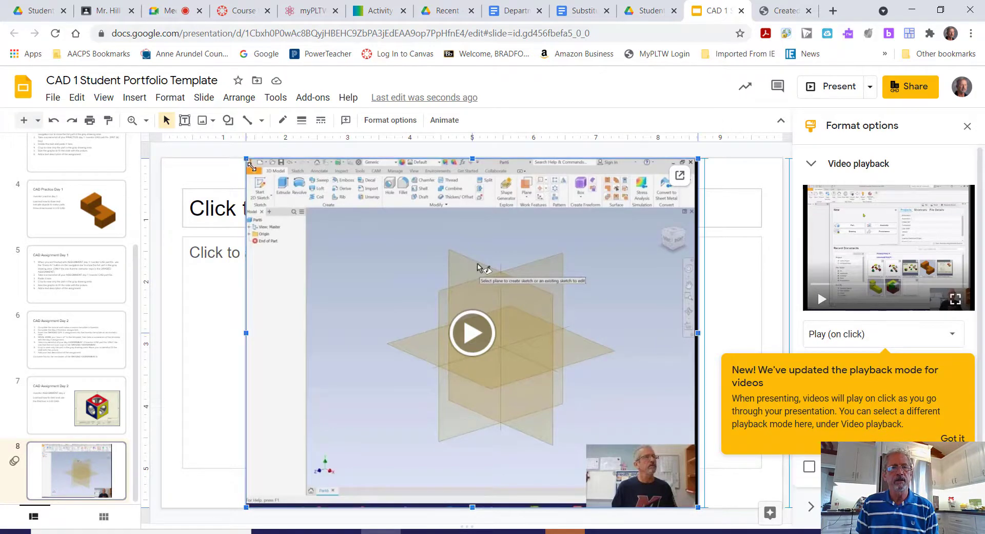
# Shrink the inserted video to about 5.5 inches wide and align it with the body text placeholder's top and right edges.
pyautogui.moveTo(243, 157); pyautogui.dragTo(343, 263)
pyautogui.moveTo(404, 294); pyautogui.dragTo(467, 293)
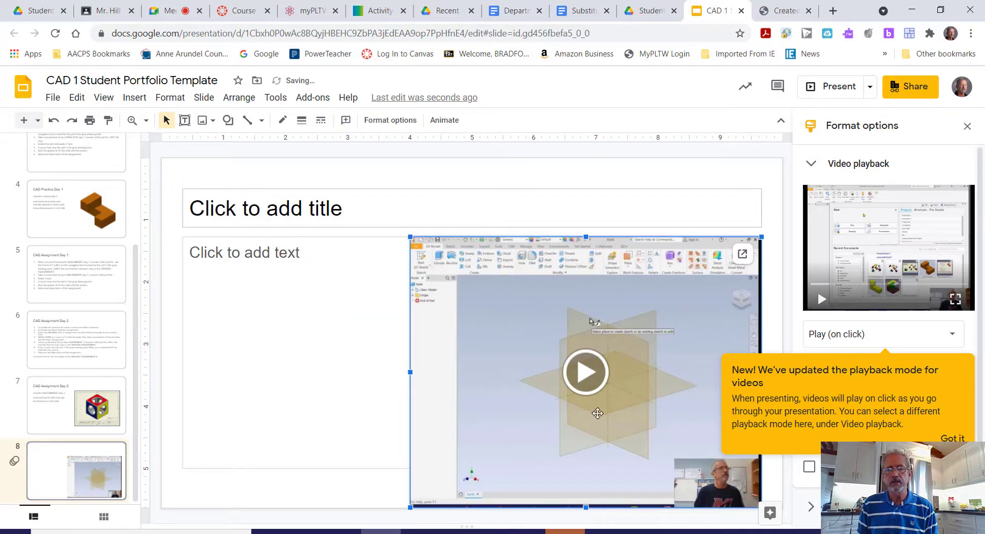
pyautogui.click(951, 438)
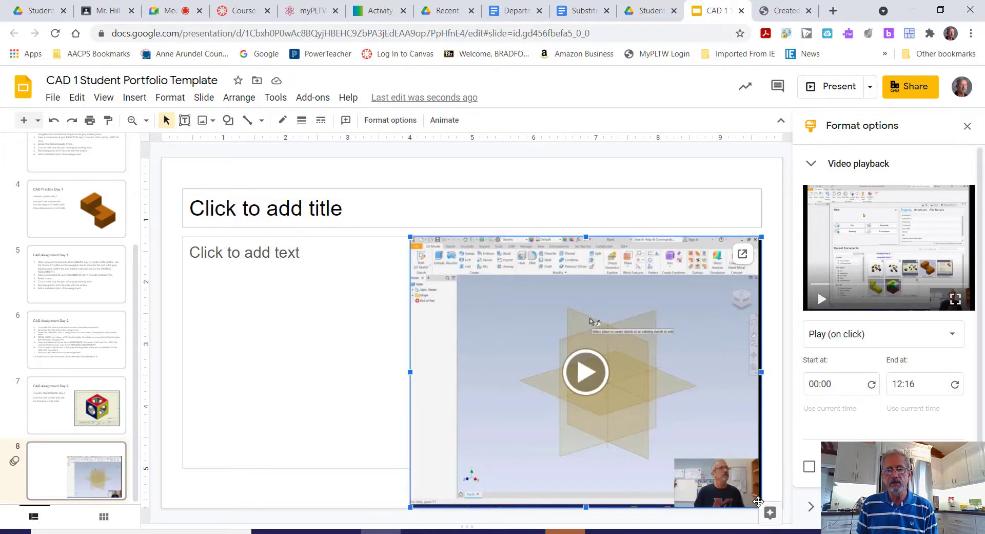
pyautogui.click(783, 414)
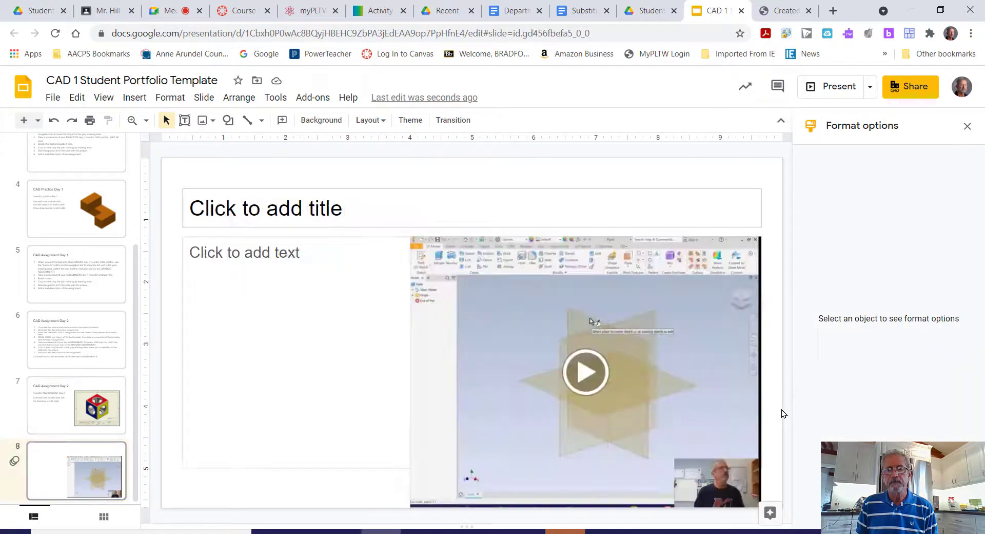
pyautogui.click(499, 312)
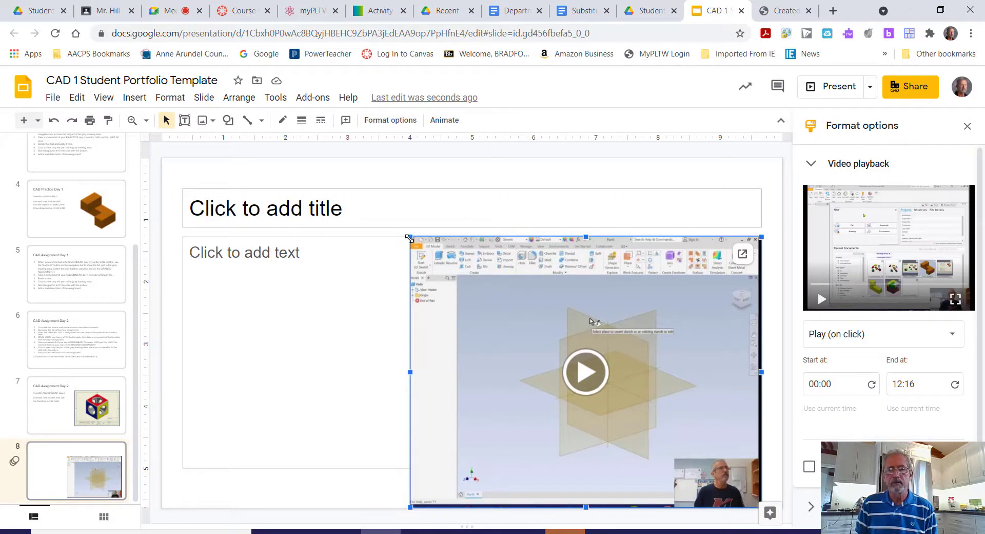
pyautogui.moveTo(409, 238); pyautogui.dragTo(422, 246)
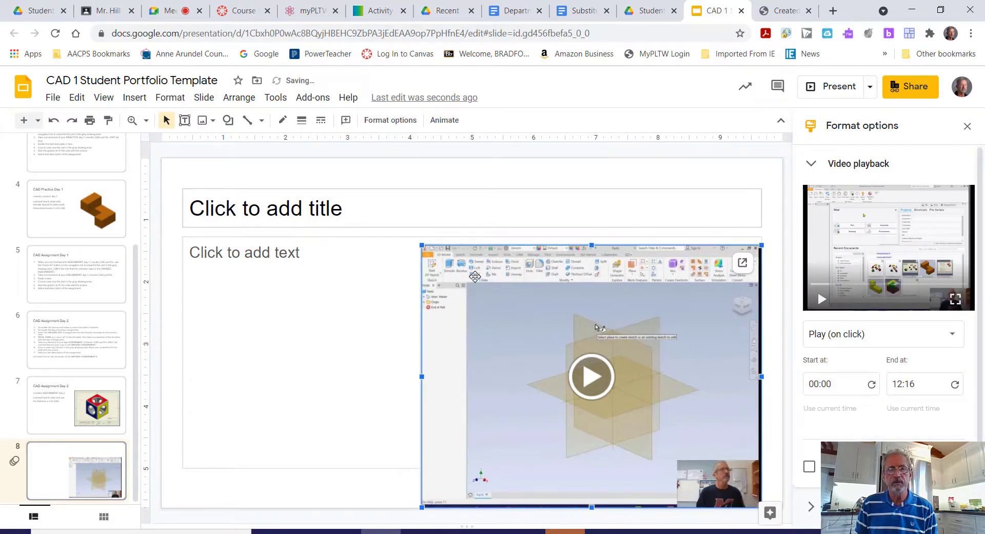
pyautogui.moveTo(475, 277)
pyautogui.mouseDown()
pyautogui.moveTo(462, 268)
pyautogui.moveTo(473, 268)
pyautogui.mouseUp()
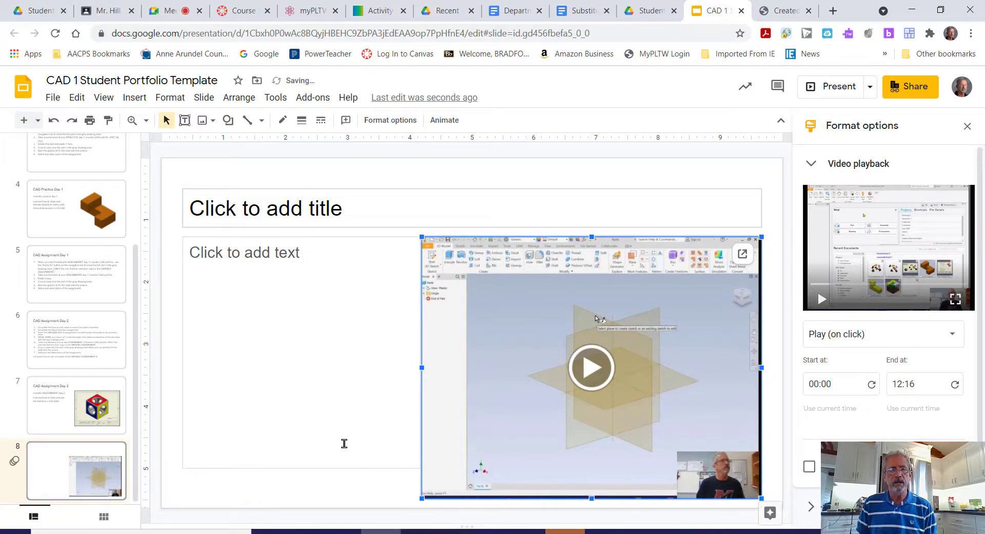
# Narrow the body text placeholder to about 3.7 inches so it ends beside the video, and place the text cursor in it.
pyautogui.click(278, 386)
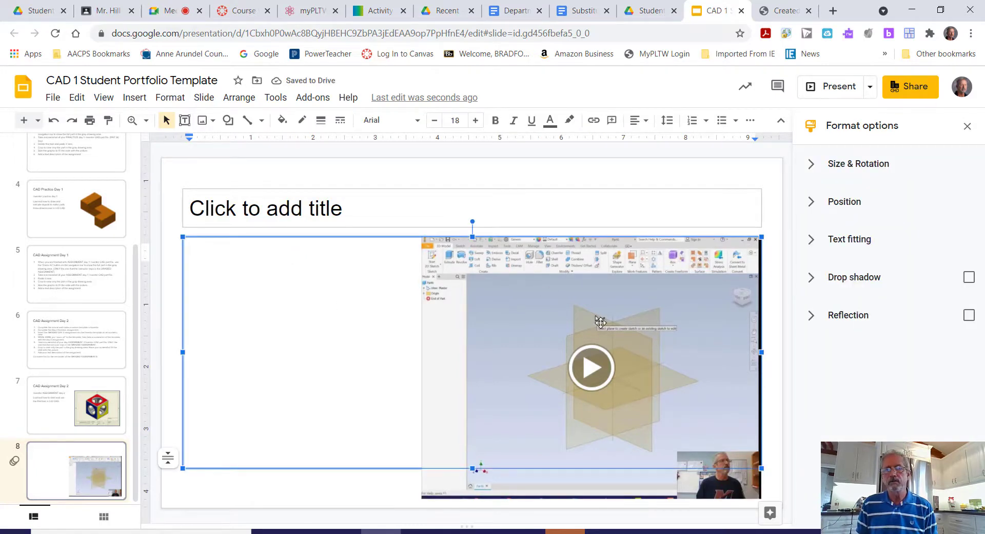
pyautogui.moveTo(760, 350); pyautogui.dragTo(405, 355)
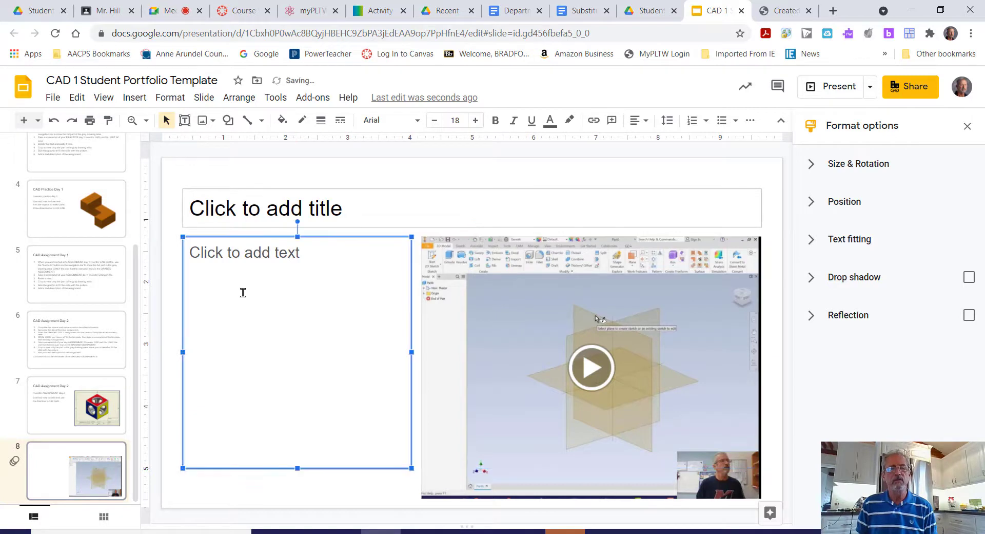
pyautogui.click(281, 299)
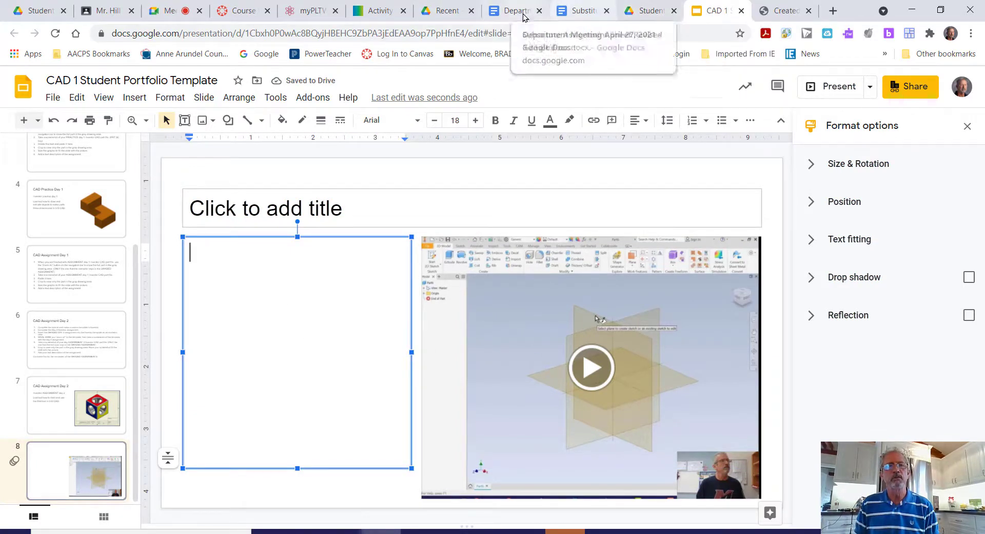
# Switch to Google Drive and check the upload progress of the universal joint video.
pyautogui.click(45, 11)
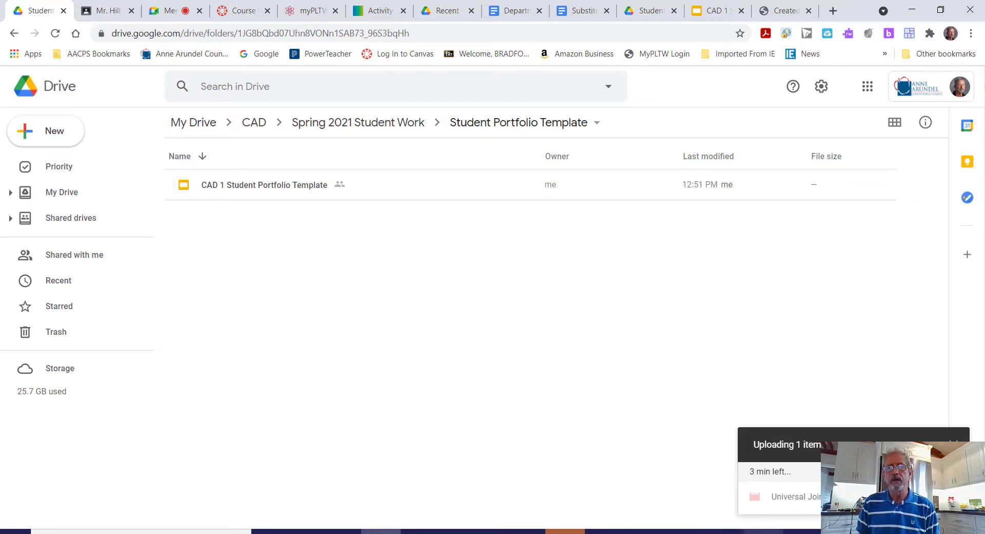
pyautogui.moveTo(763, 532)
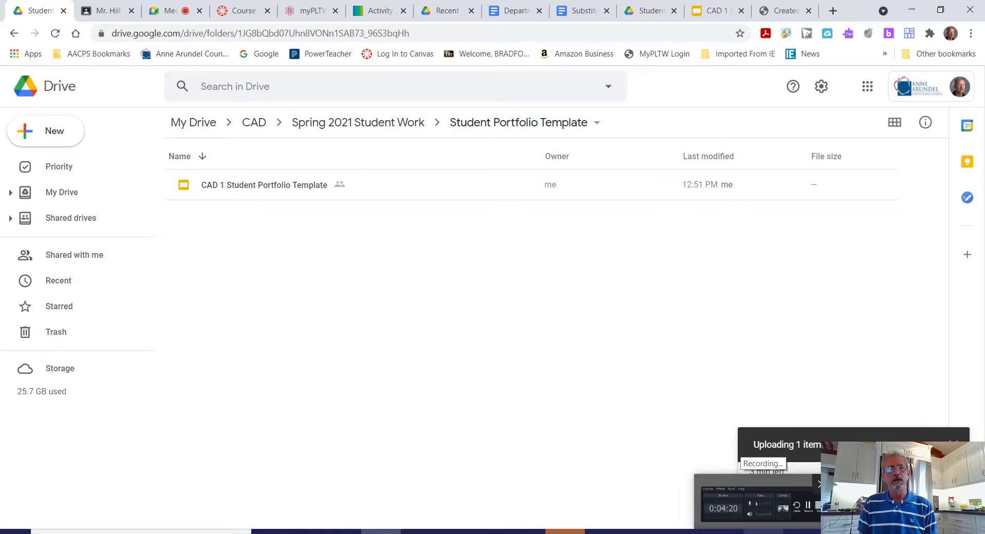
pyautogui.click(765, 531)
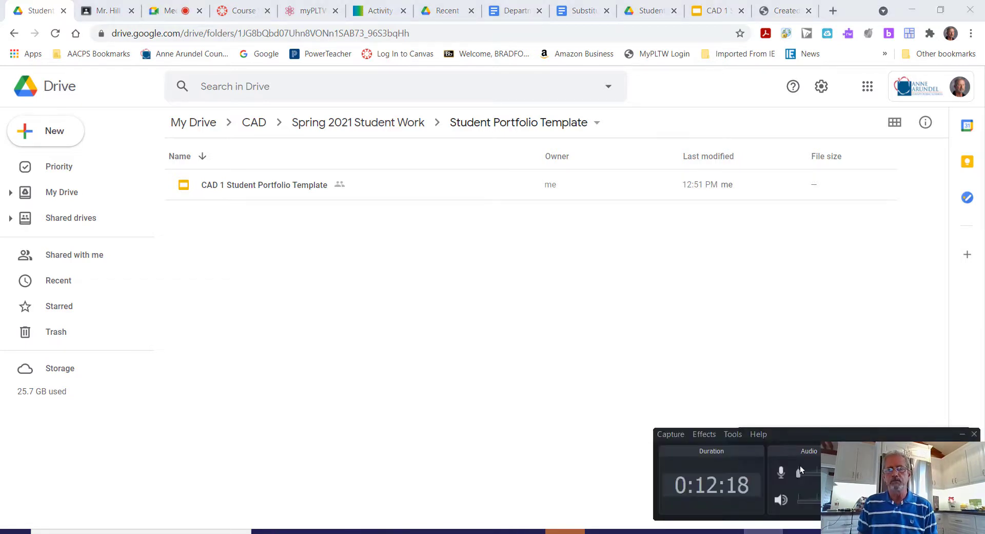